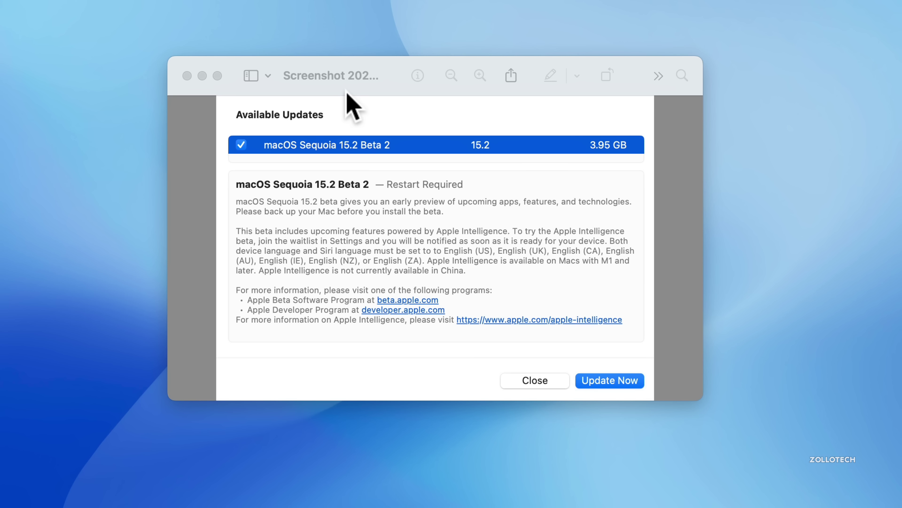
Close the update screenshot and open the Storage page in System Settings.
{"action": "left_click", "coordinate": [337, 88]}
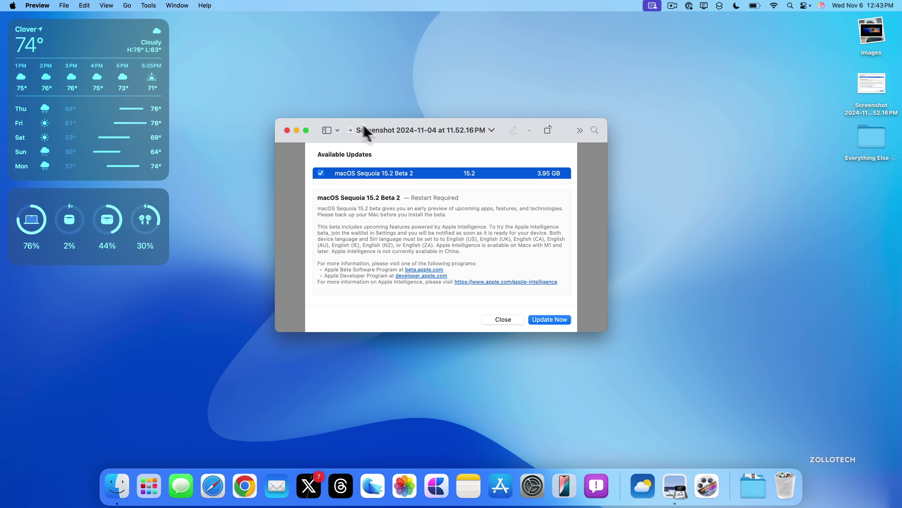
{"action": "left_click", "coordinate": [287, 130]}
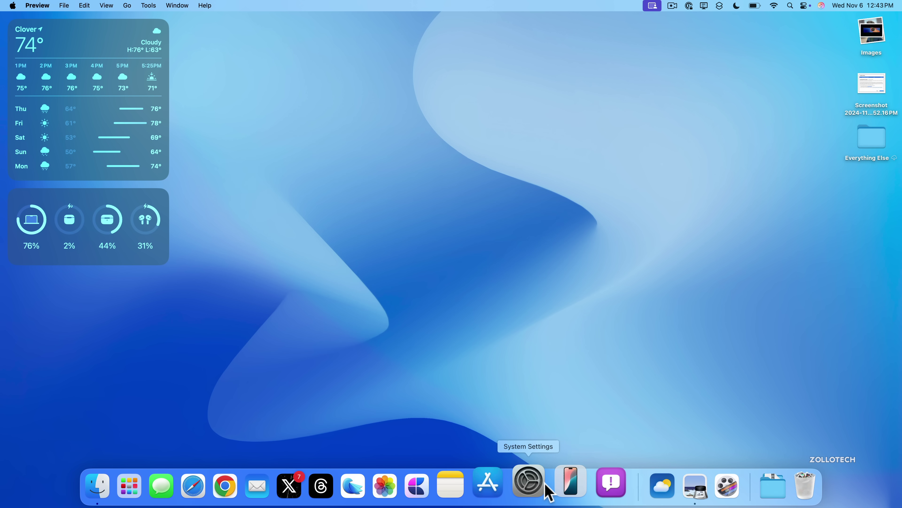
{"action": "left_click", "coordinate": [543, 488]}
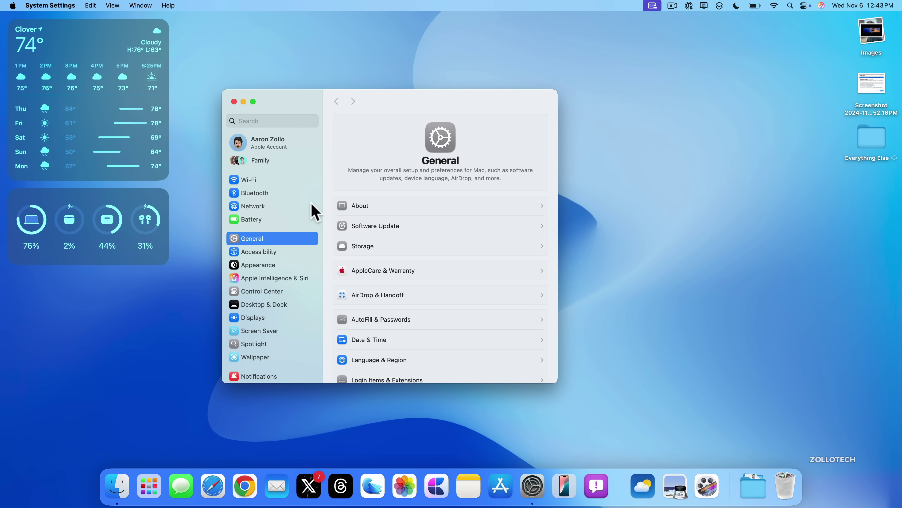
{"action": "left_click", "coordinate": [390, 250]}
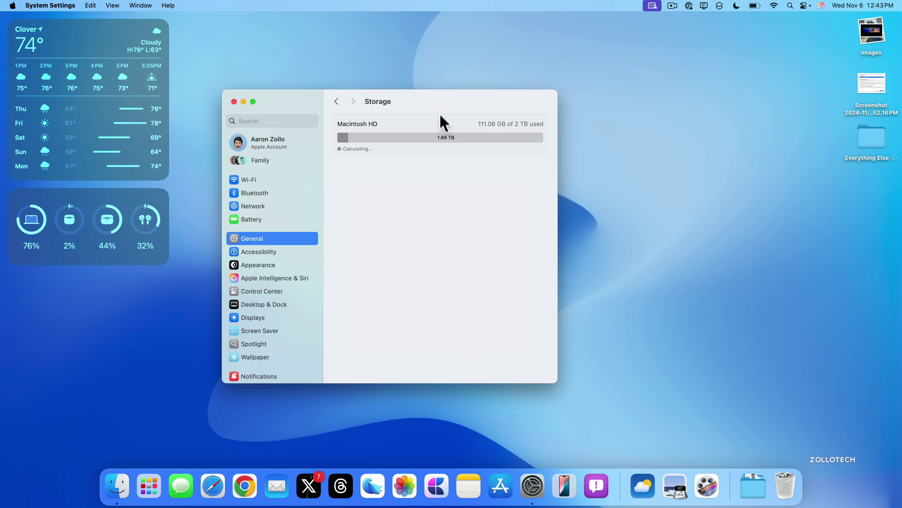
View the macOS storage breakdown: 22.07 GB, including 5.35 GB for Apple Intelligence.
{"action": "left_click_drag", "start_coordinate": [438, 108], "coordinate": [468, 112]}
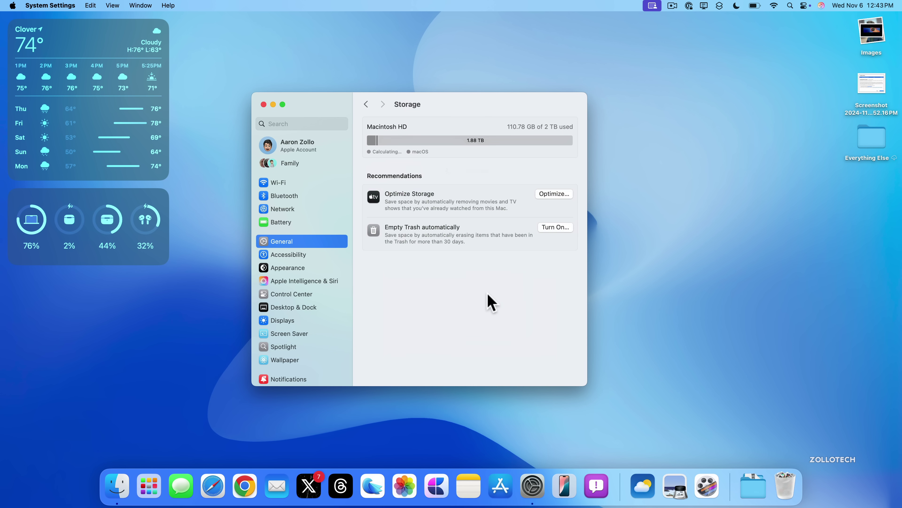
{"action": "scroll", "coordinate": [488, 302], "scroll_direction": "down", "scroll_amount": 2}
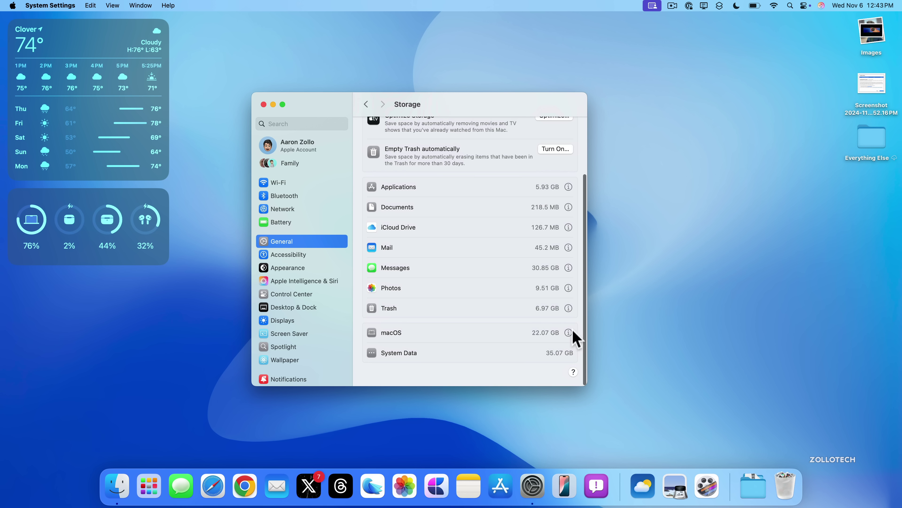
{"action": "left_click", "coordinate": [569, 333]}
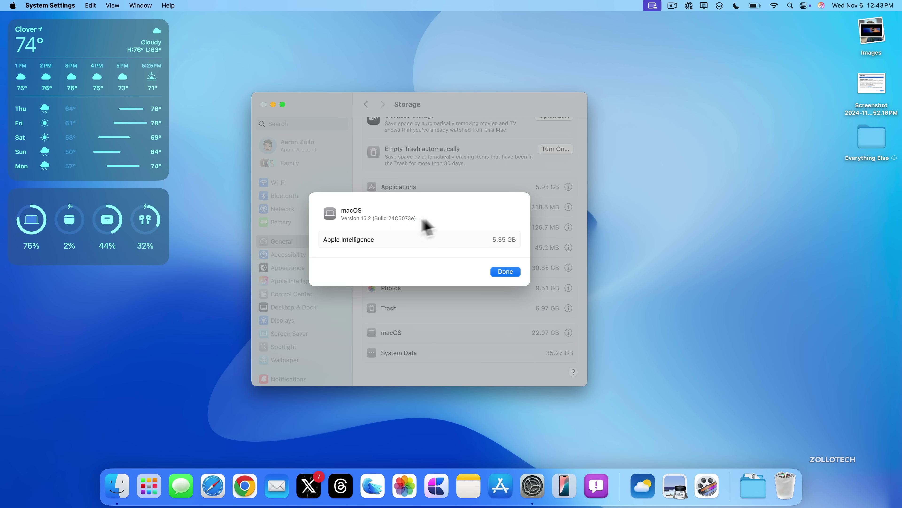
{"action": "left_click", "coordinate": [512, 272]}
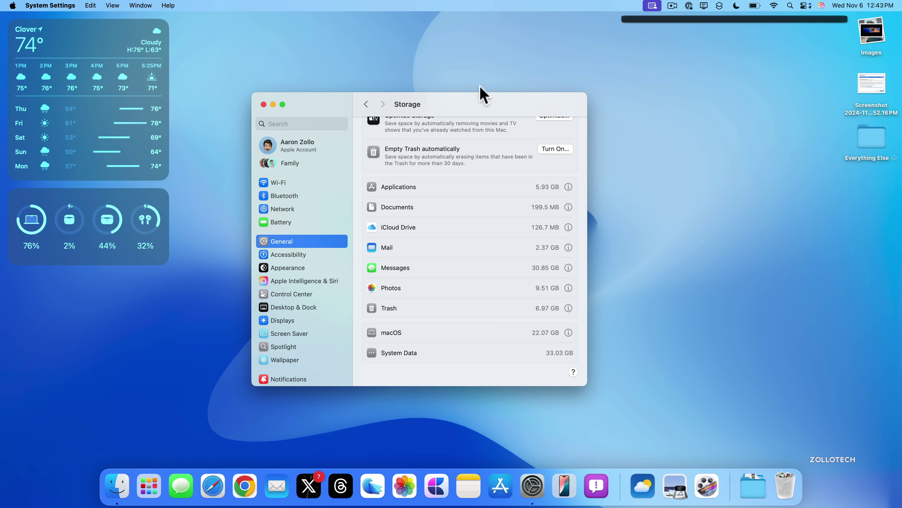
{"action": "left_click_drag", "start_coordinate": [475, 102], "coordinate": [497, 104]}
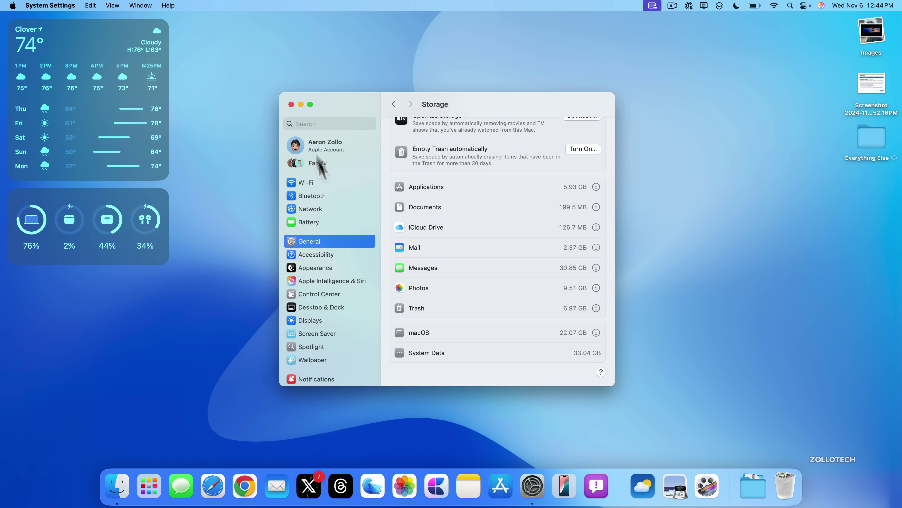
Preview the iMac Blue, Silver, Purple and Pink wallpapers on the desktop.
{"action": "scroll", "coordinate": [322, 262], "scroll_direction": "down", "scroll_amount": 3}
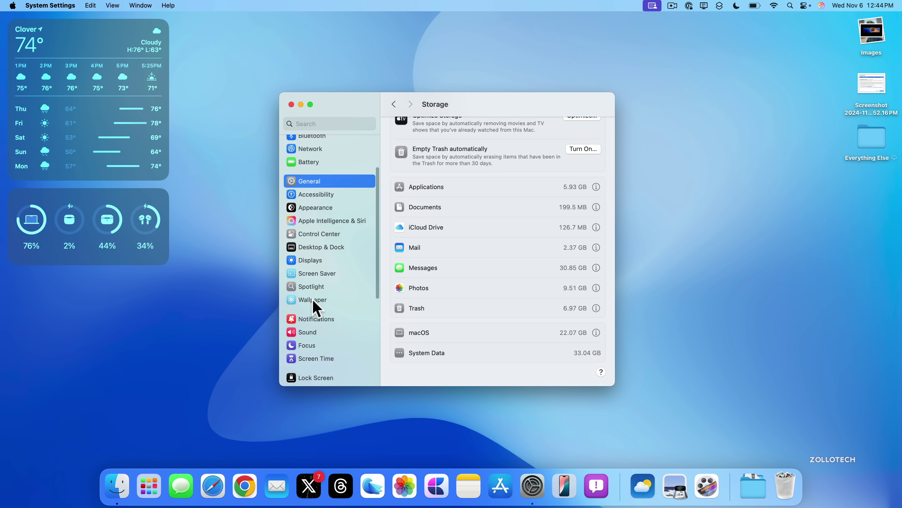
{"action": "left_click", "coordinate": [313, 301]}
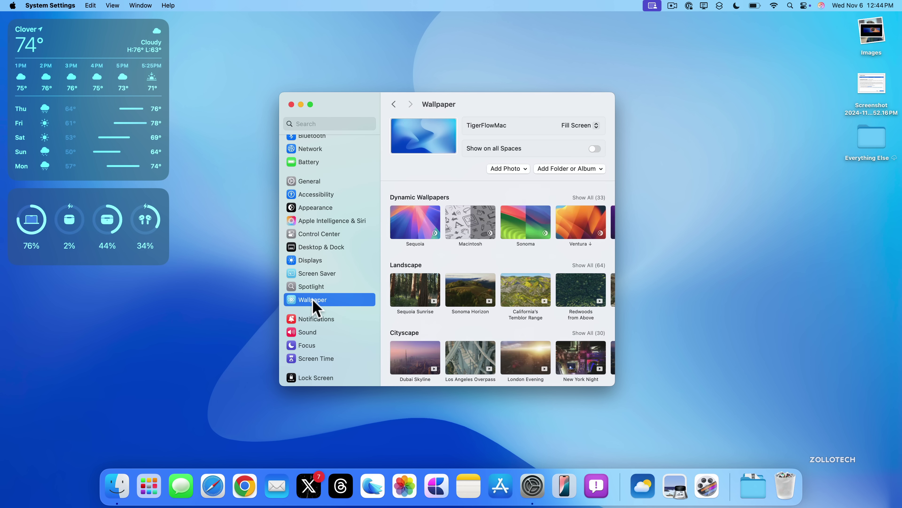
{"action": "scroll", "coordinate": [445, 318], "scroll_direction": "down", "scroll_amount": 10}
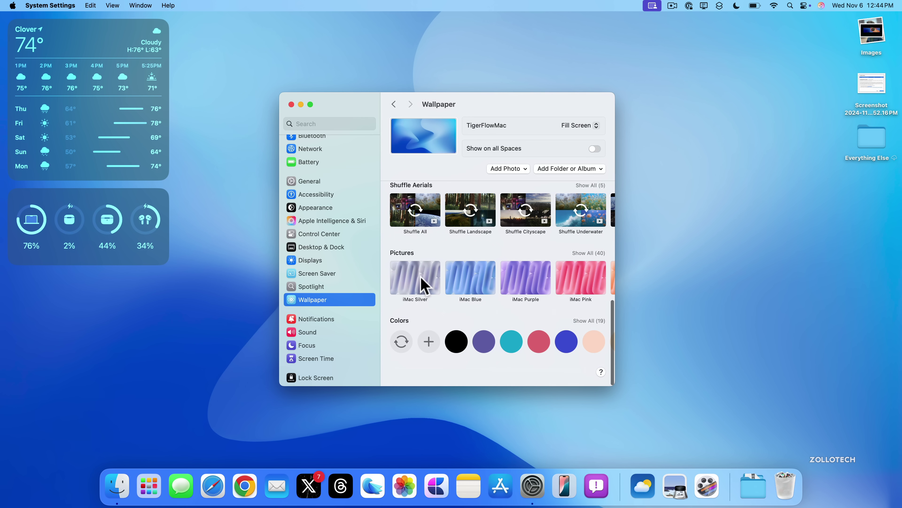
{"action": "left_click", "coordinate": [470, 283]}
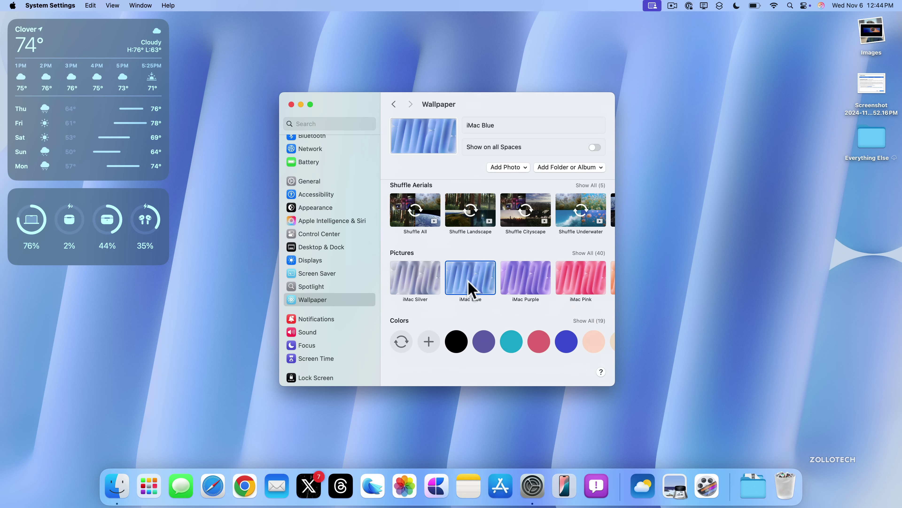
{"action": "left_click", "coordinate": [426, 285]}
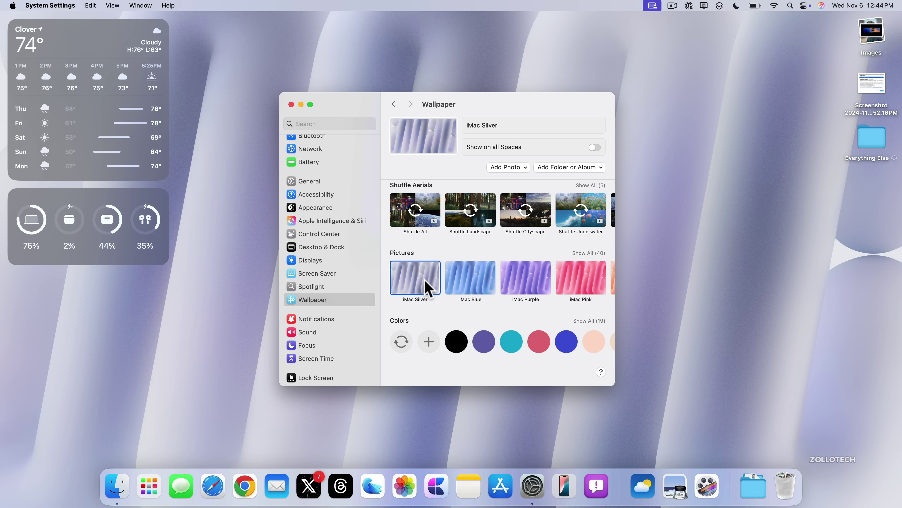
{"action": "left_click", "coordinate": [473, 289]}
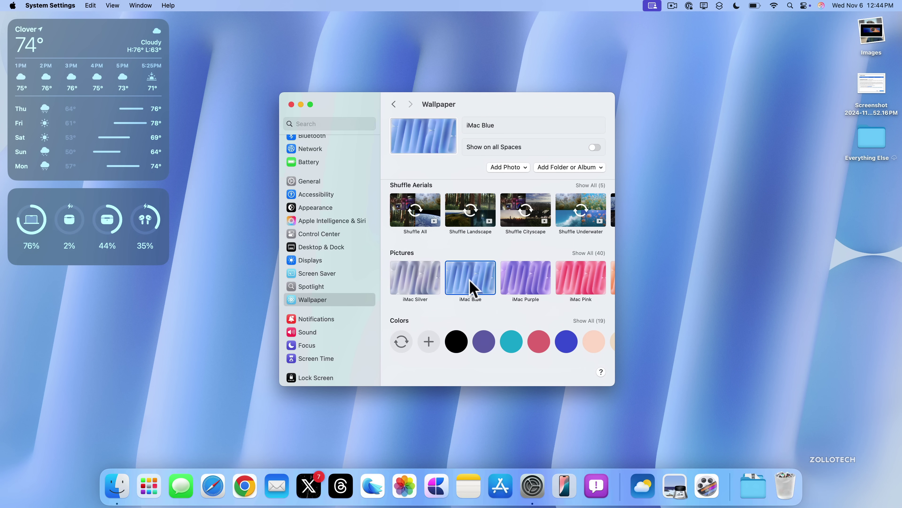
{"action": "left_click", "coordinate": [520, 290]}
{"action": "left_click", "coordinate": [585, 290]}
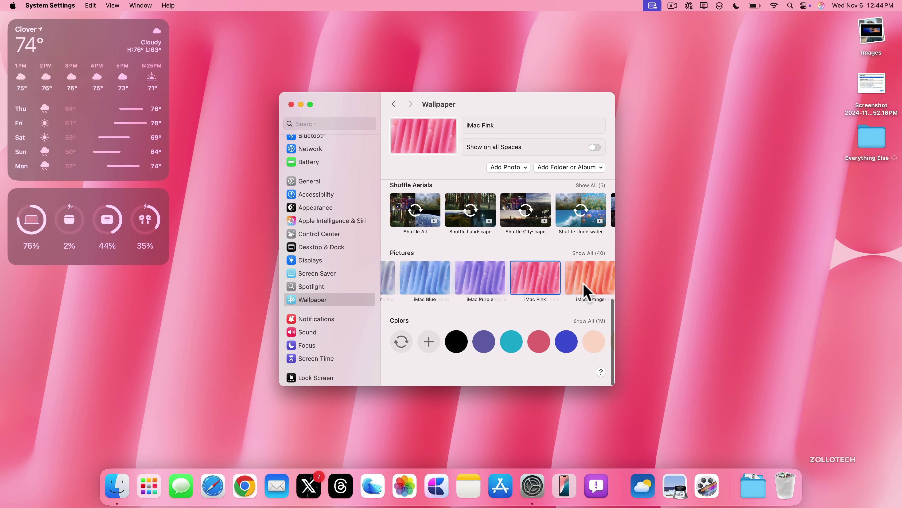
Try Orange, Yellow, Green and Hello Metallic Blue, settle on iMac Blue, then lock the Mac.
{"action": "left_click", "coordinate": [482, 290]}
{"action": "left_click", "coordinate": [522, 284]}
{"action": "left_click", "coordinate": [573, 283]}
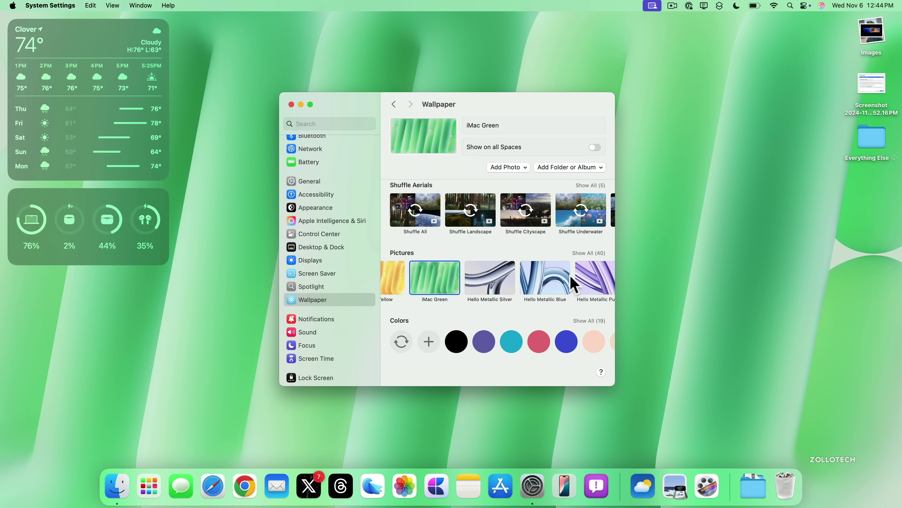
{"action": "left_click", "coordinate": [563, 281]}
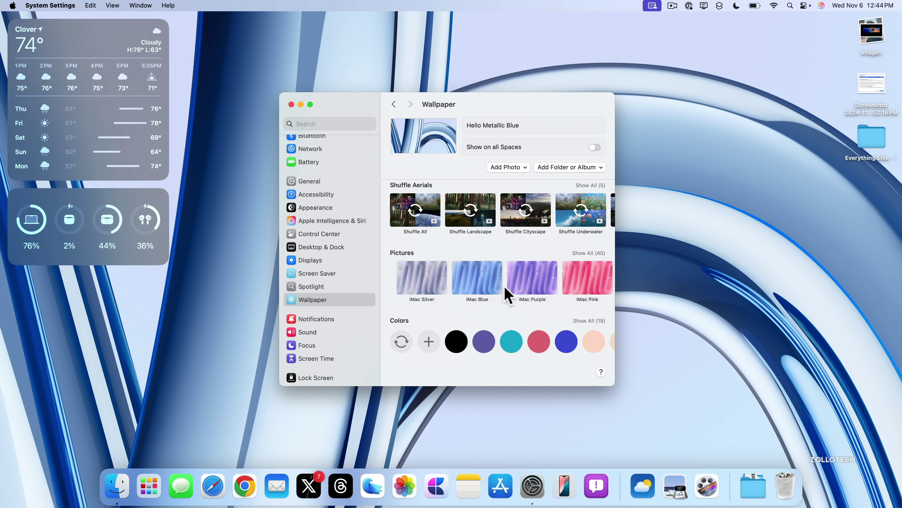
{"action": "left_click", "coordinate": [484, 285]}
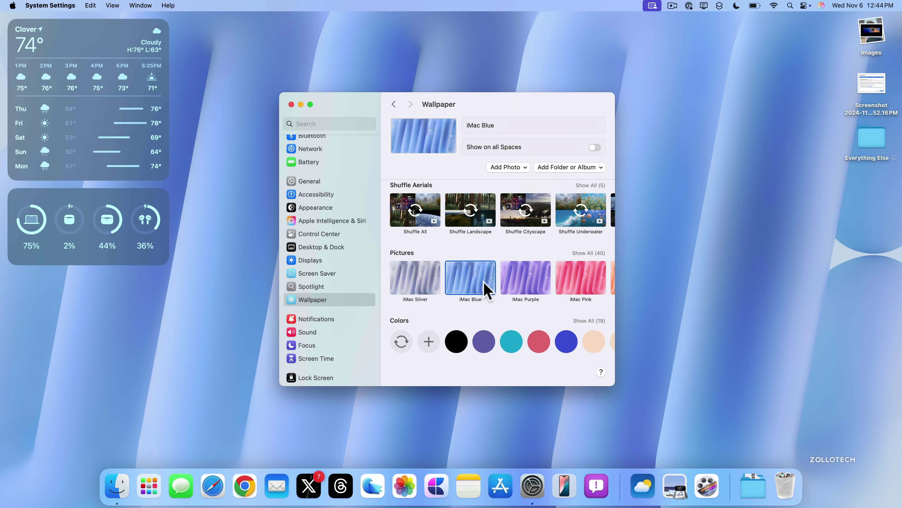
{"action": "key", "text": "ctrl+super+q"}
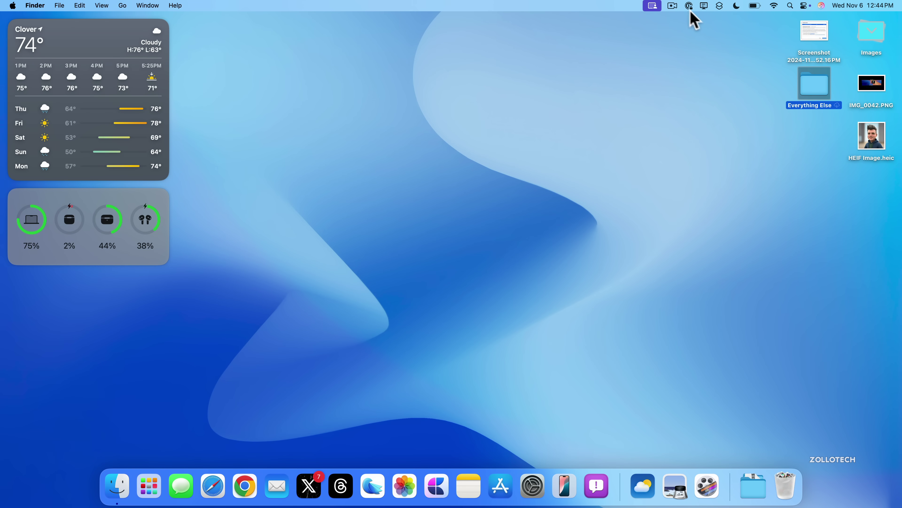
Show Weather in the menu bar and view its 75°F forecast with other locations expanded.
{"action": "left_click", "coordinate": [535, 480]}
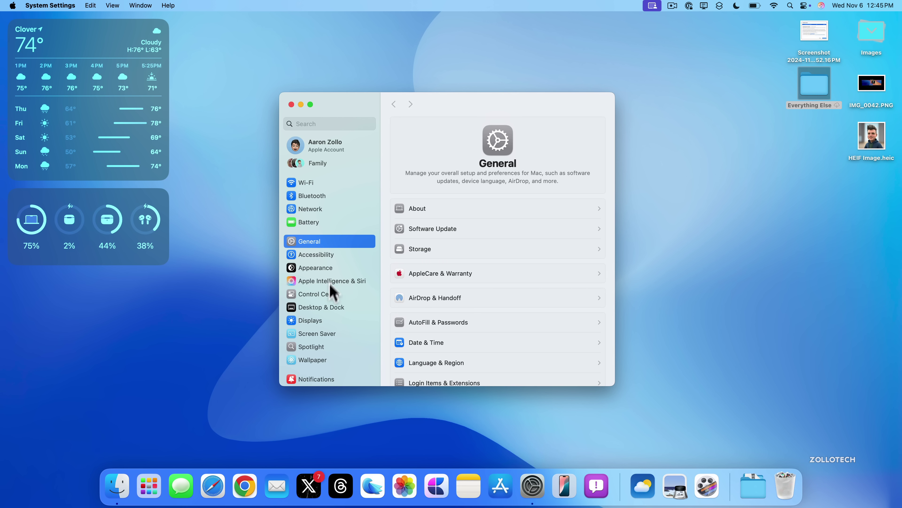
{"action": "left_click", "coordinate": [326, 295]}
{"action": "scroll", "coordinate": [482, 304], "scroll_direction": "down", "scroll_amount": 10}
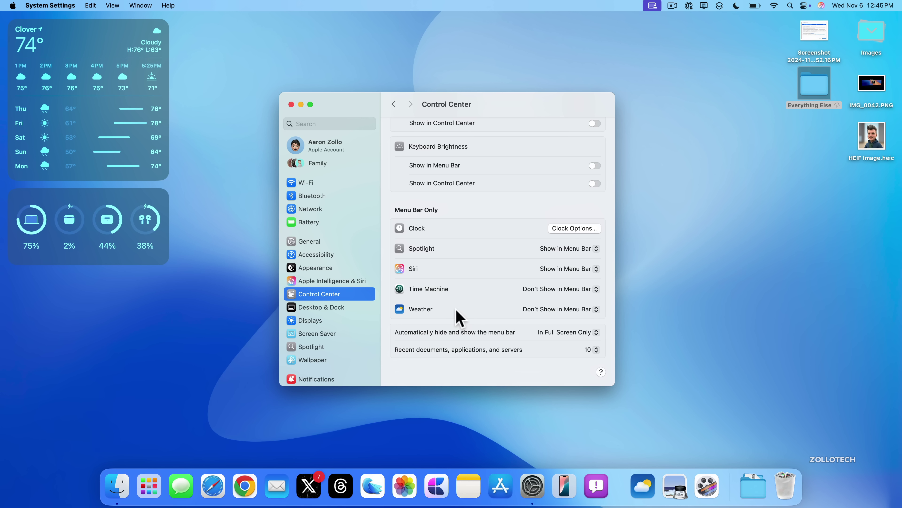
{"action": "left_click", "coordinate": [570, 309]}
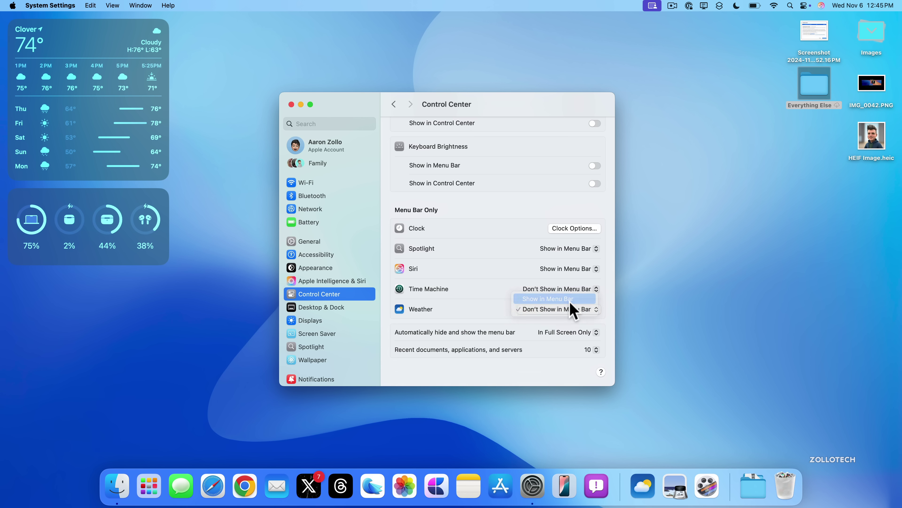
{"action": "left_click", "coordinate": [569, 301]}
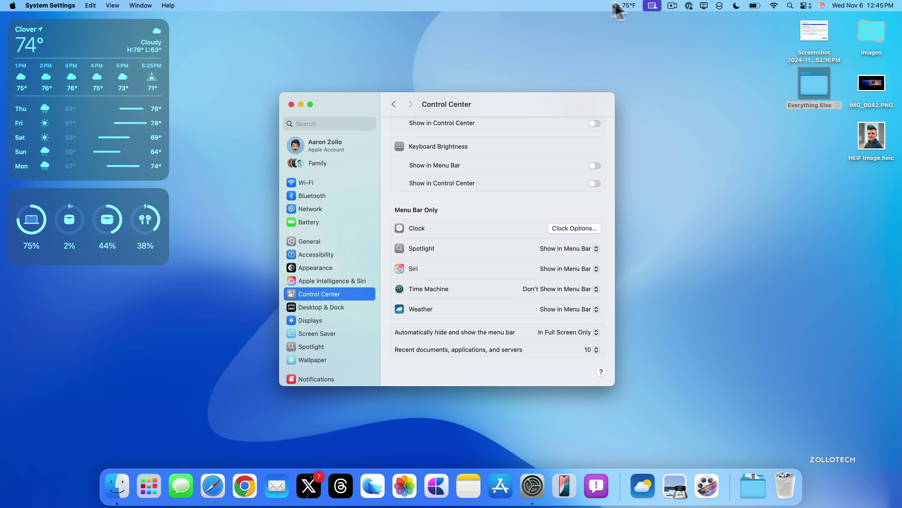
{"action": "left_click", "coordinate": [625, 5]}
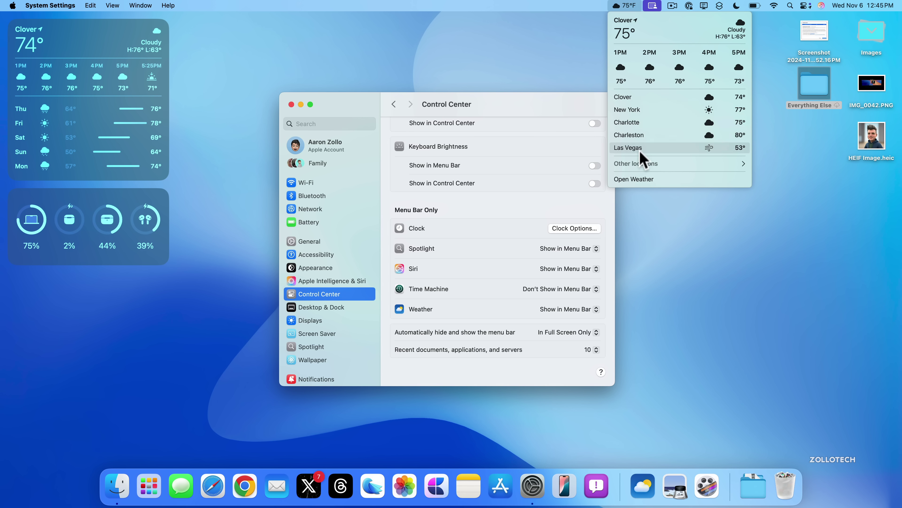
{"action": "left_click", "coordinate": [665, 164]}
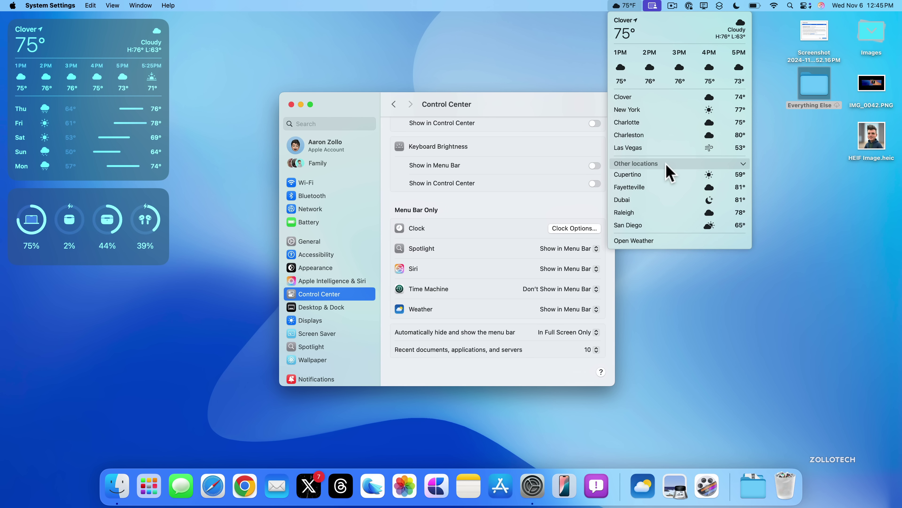
Open the full Weather app from the forecast, then quit it to return to Control Center settings.
{"action": "left_click", "coordinate": [649, 241]}
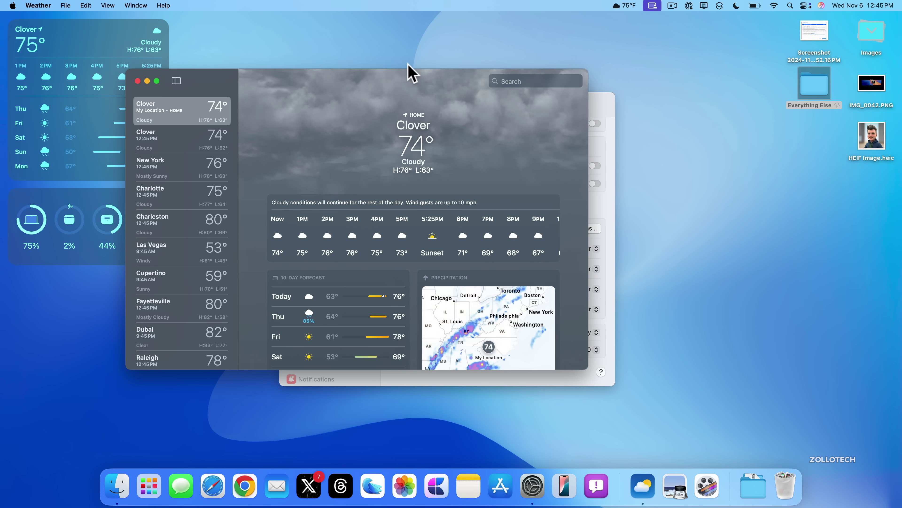
{"action": "left_click_drag", "start_coordinate": [404, 87], "coordinate": [487, 86]}
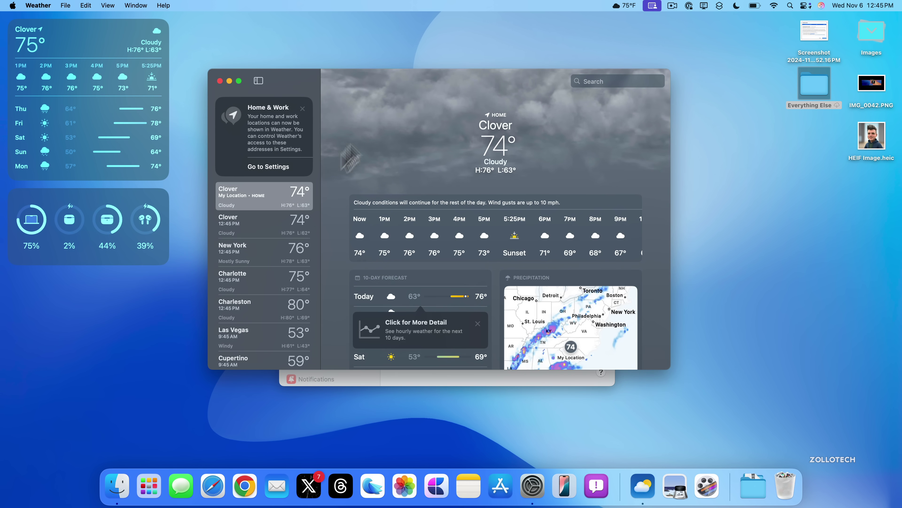
{"action": "scroll", "coordinate": [258, 323], "scroll_direction": "down", "scroll_amount": 5}
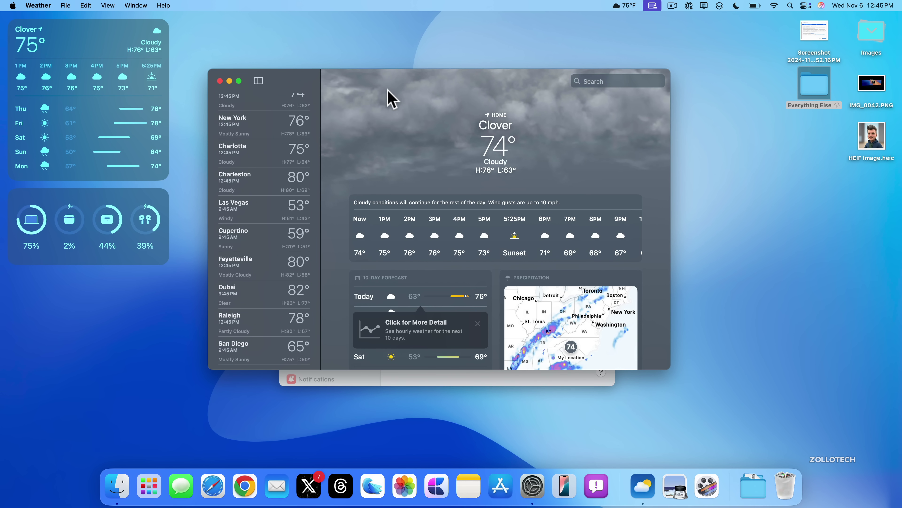
{"action": "key", "text": "super+w"}
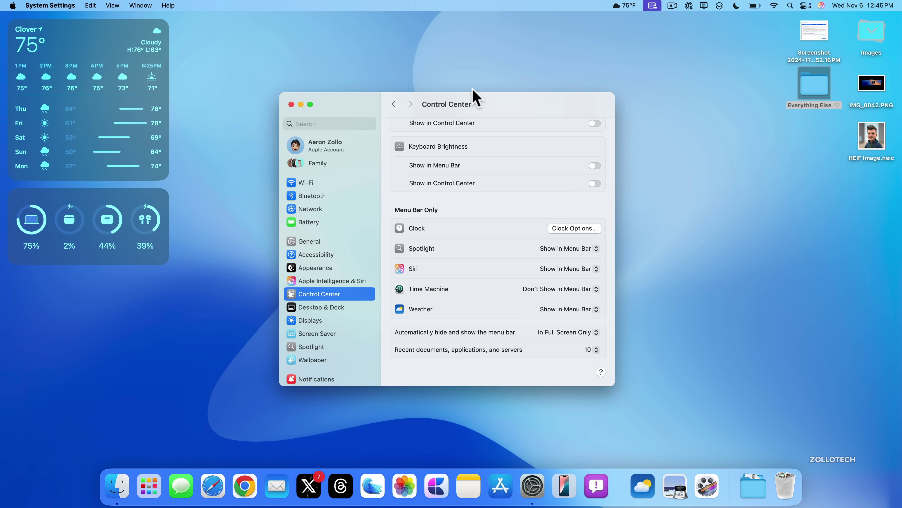
Close System Settings and collapse the loose PNG and HEIF files into the desktop Images stack.
{"action": "left_click", "coordinate": [291, 104]}
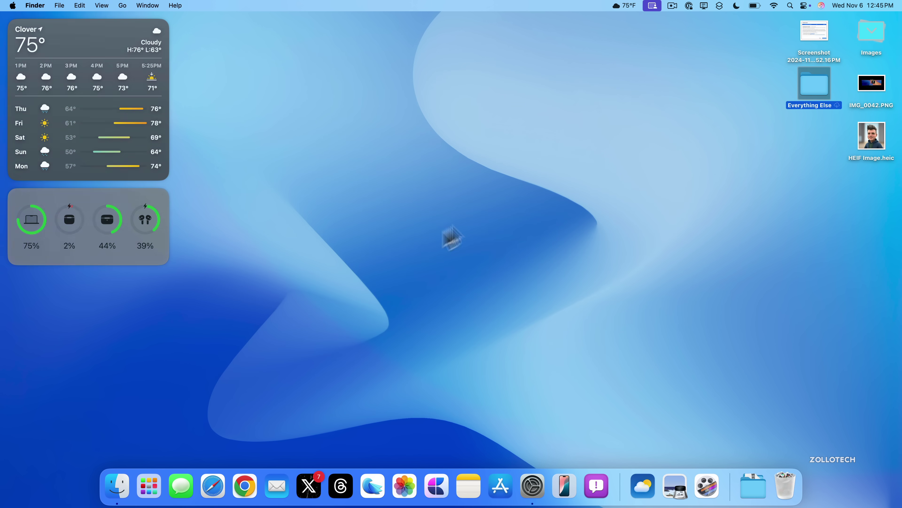
{"action": "left_click", "coordinate": [871, 35]}
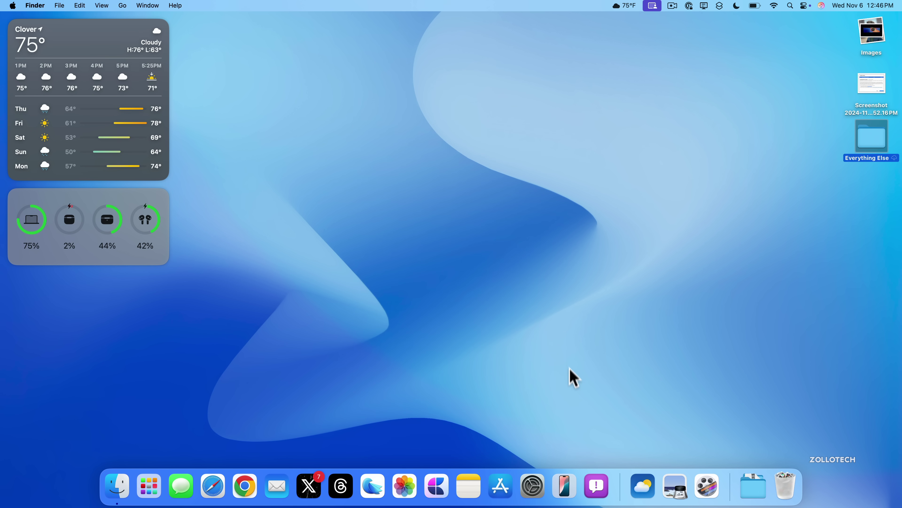
Open Personal Hotspot in the mirrored iPhone's Settings and turn on Maximize Compatibility.
{"action": "left_click", "coordinate": [574, 489]}
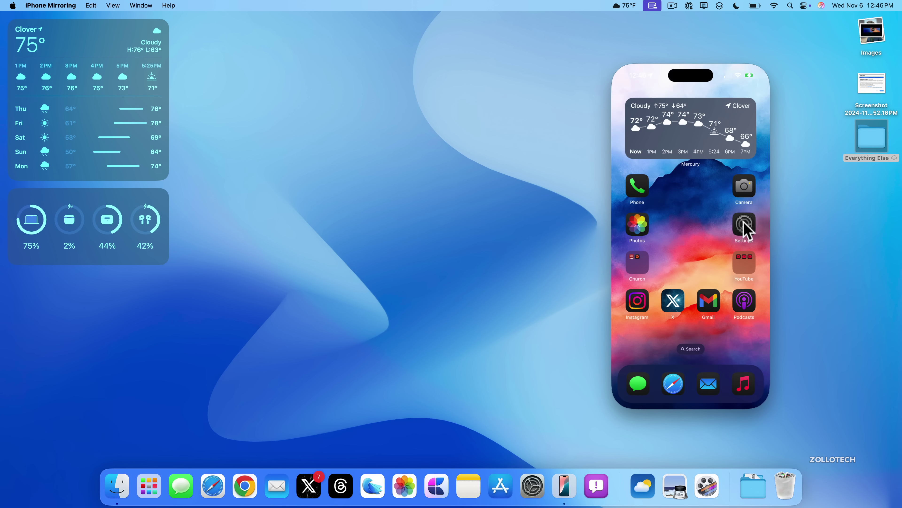
{"action": "left_click", "coordinate": [744, 227]}
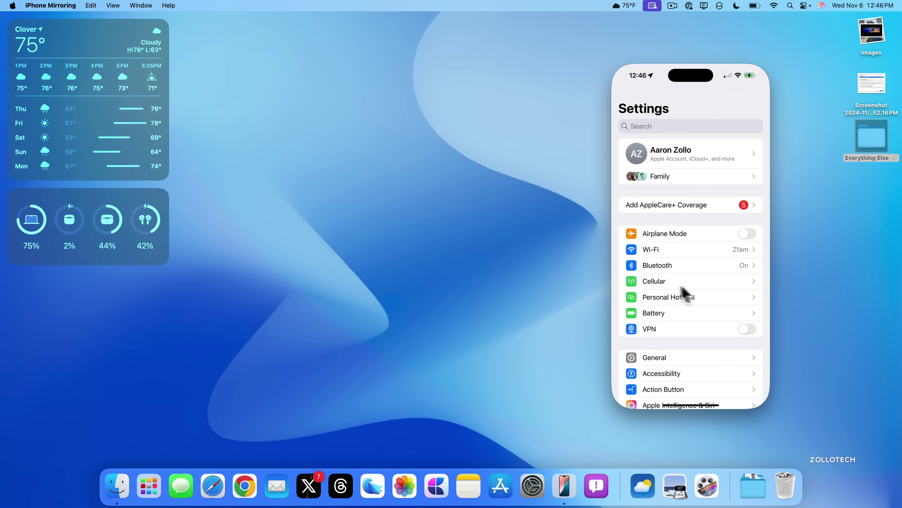
{"action": "left_click", "coordinate": [696, 297]}
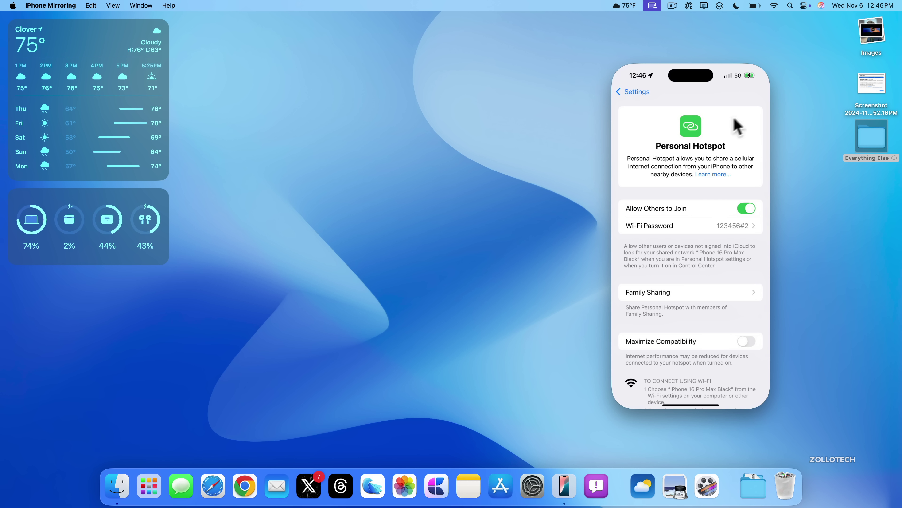
{"action": "mouse_move", "coordinate": [743, 58]}
{"action": "left_click", "coordinate": [748, 342]}
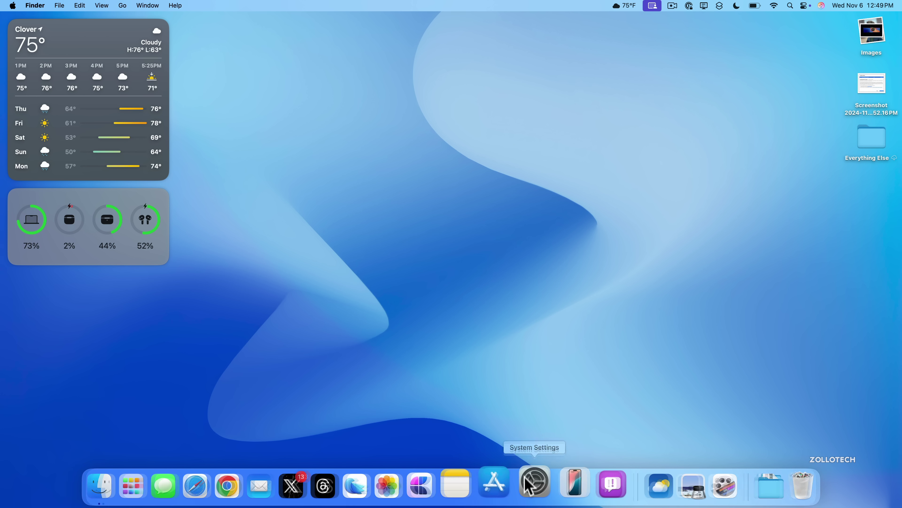
Reopen System Settings at the Apple Intelligence & Siri page.
{"action": "left_click", "coordinate": [530, 487]}
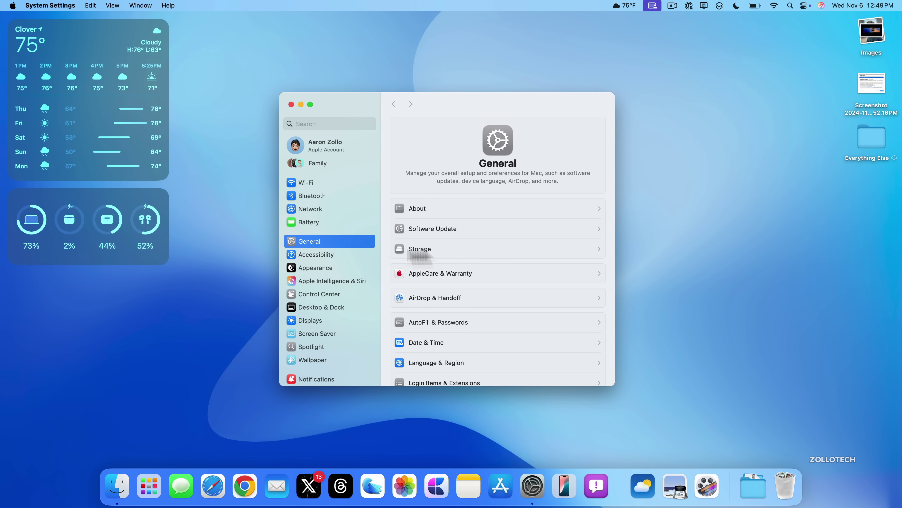
{"action": "left_click", "coordinate": [329, 282]}
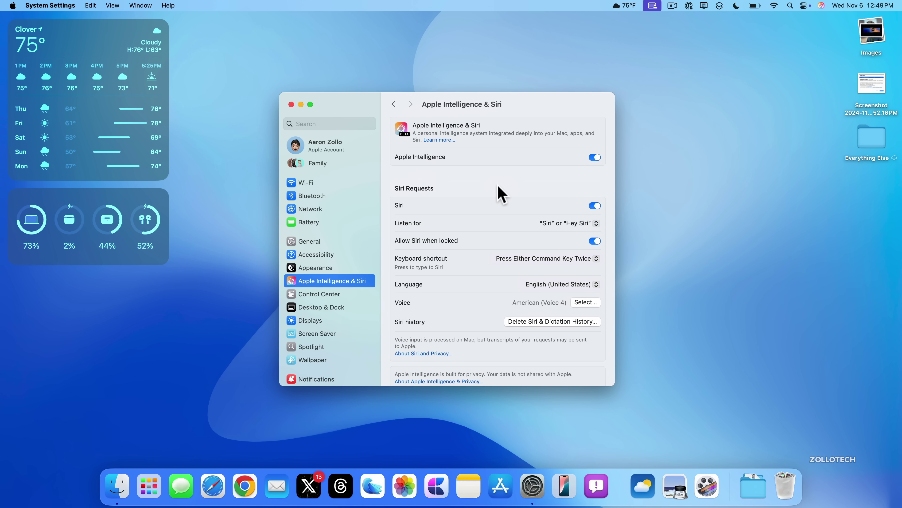
Set up and enable the ChatGPT extension, then sign in with a free ChatGPT account.
{"action": "scroll", "coordinate": [501, 194], "scroll_direction": "down", "scroll_amount": 5}
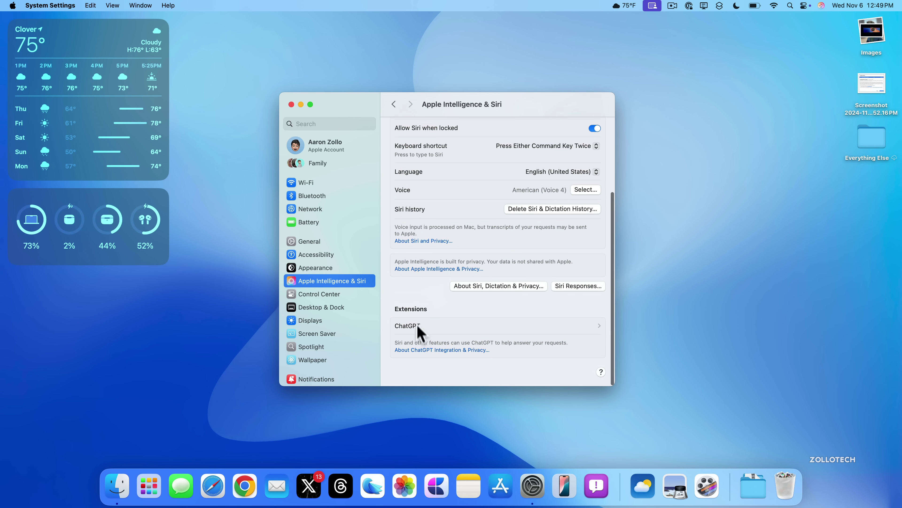
{"action": "left_click", "coordinate": [590, 326]}
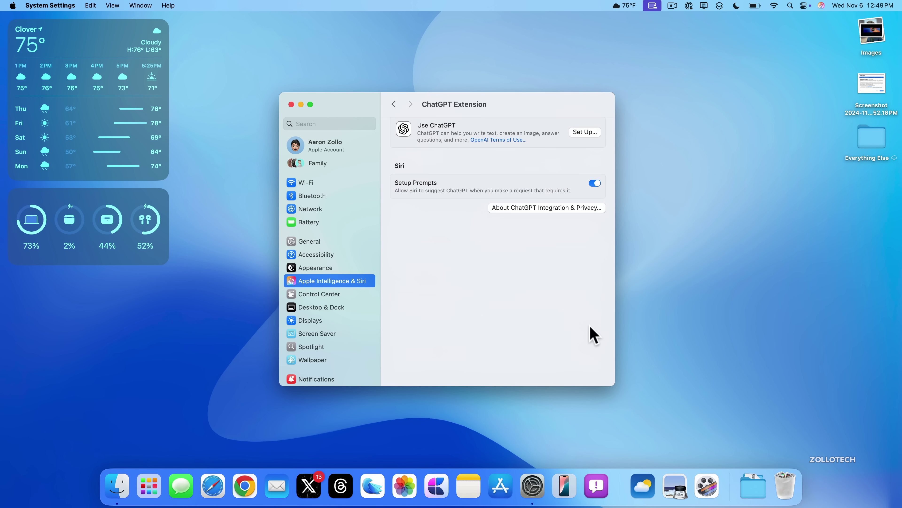
{"action": "left_click", "coordinate": [591, 136]}
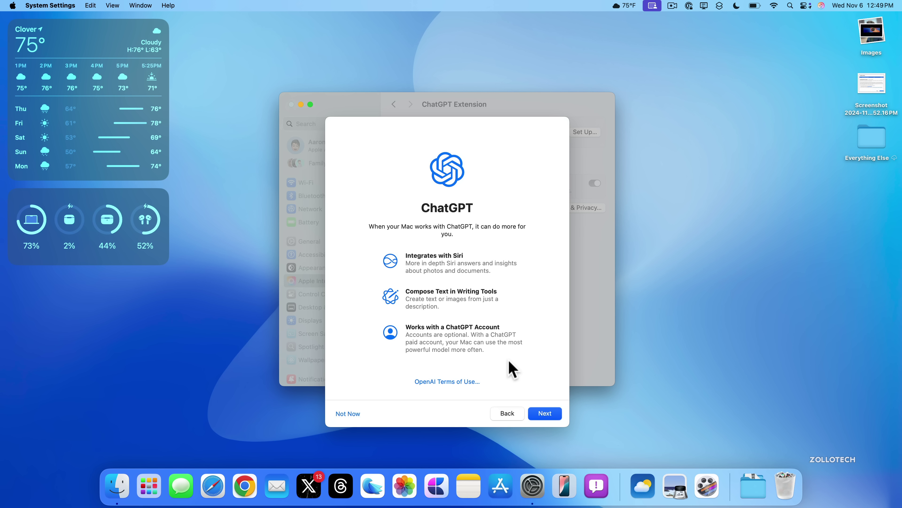
{"action": "left_click", "coordinate": [549, 414]}
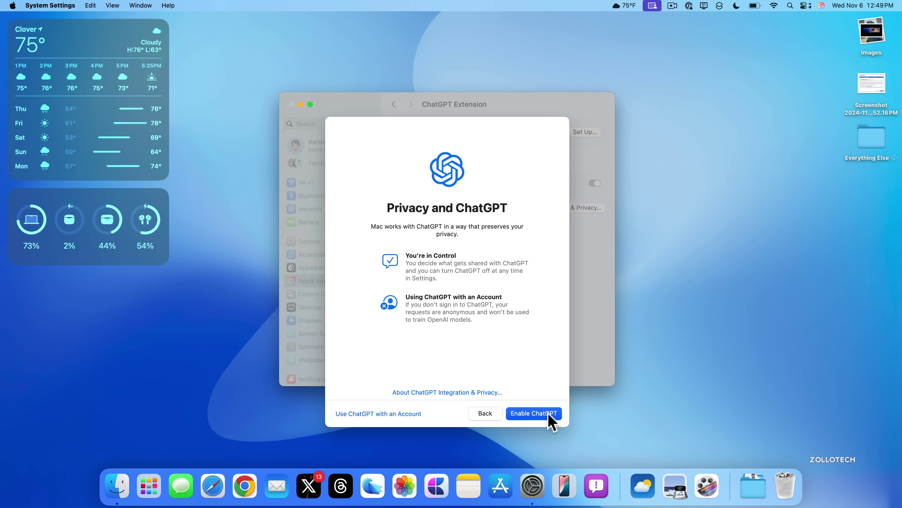
{"action": "left_click", "coordinate": [549, 413]}
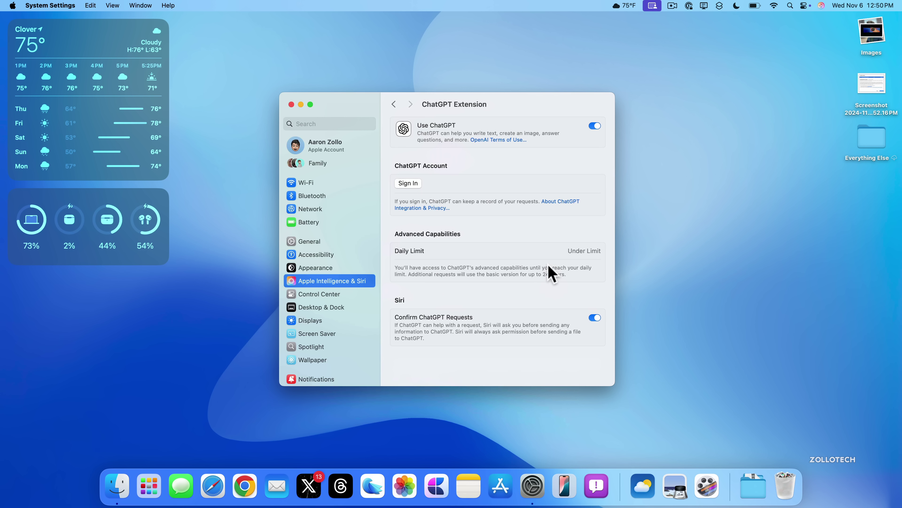
{"action": "left_click", "coordinate": [408, 183]}
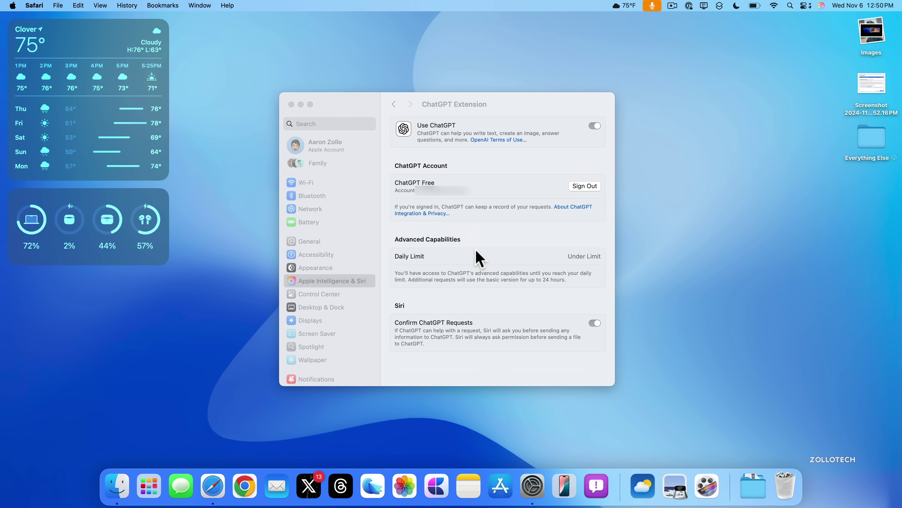
{"action": "left_click", "coordinate": [475, 261]}
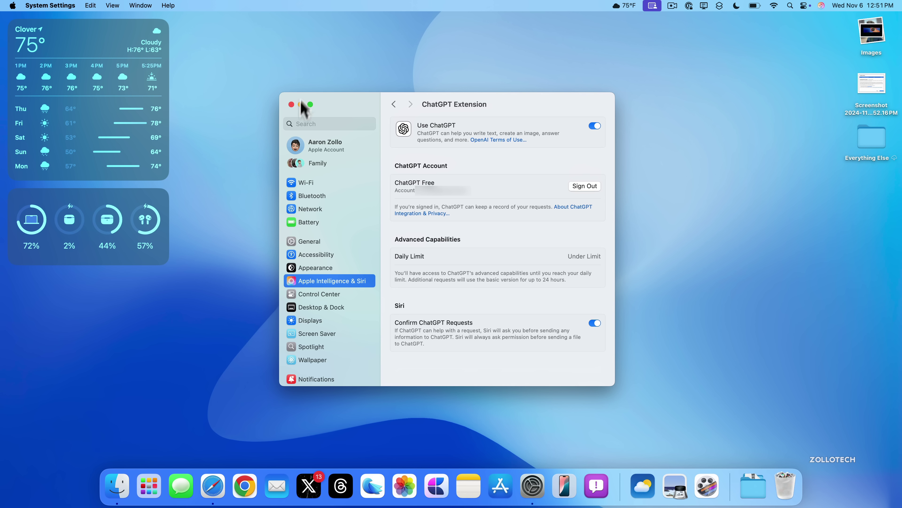
Close Settings and ask Siri about next week's weather.
{"action": "left_click", "coordinate": [292, 104]}
{"action": "left_click", "coordinate": [822, 6]}
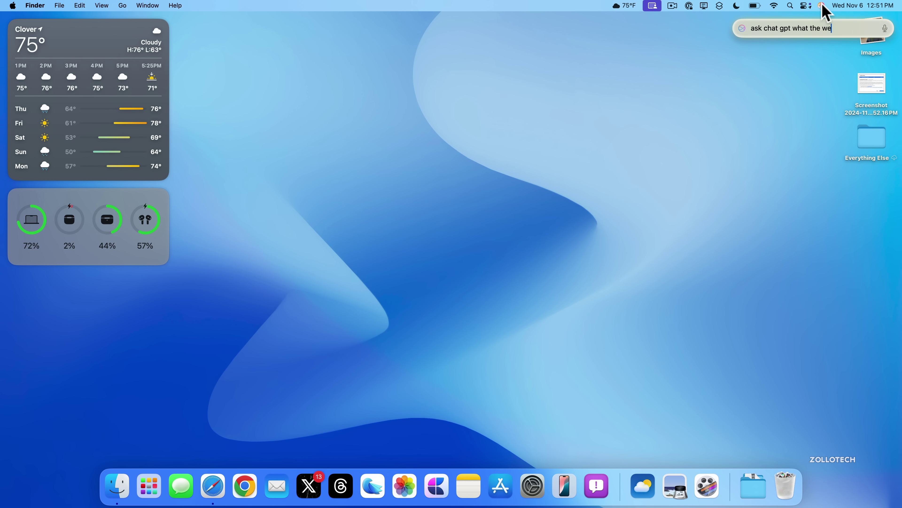
{"action": "type", "text": "be next week"}
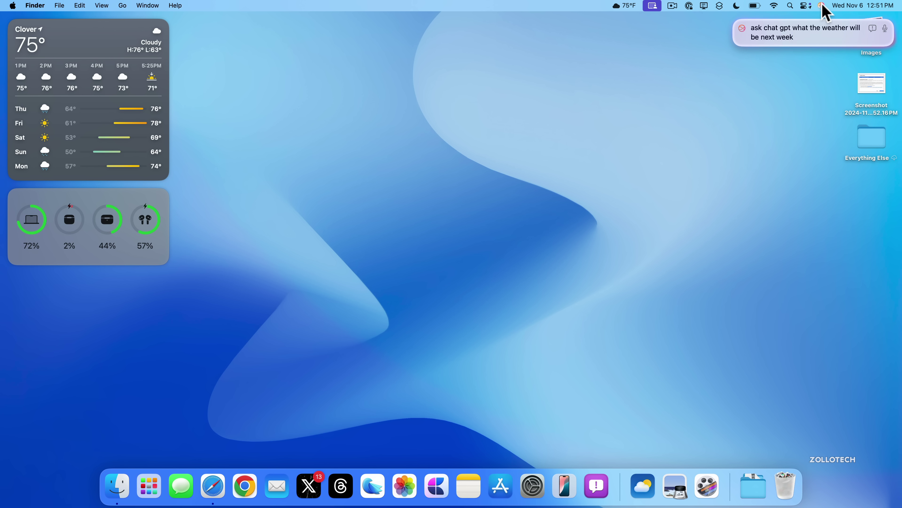
{"action": "key", "text": "Return"}
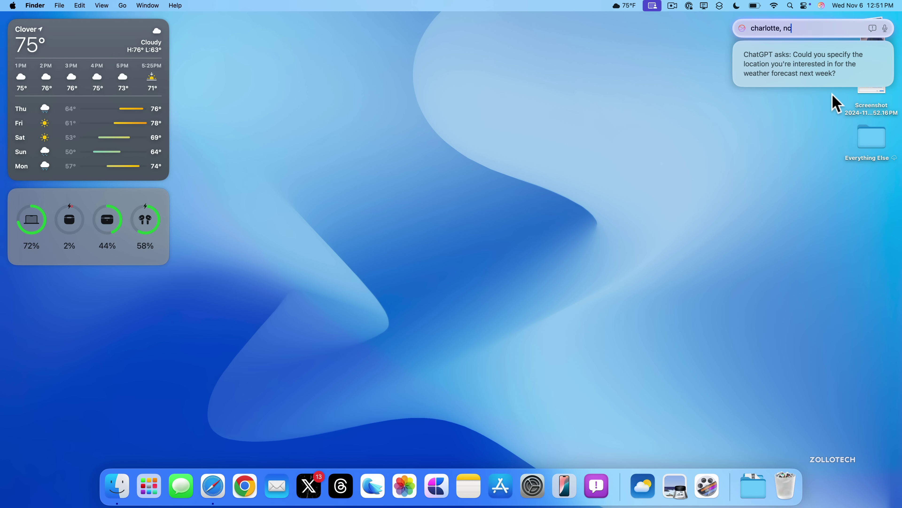
Reply with Charlotte, NC, read ChatGPT's forecast, then dismiss the answer.
{"action": "key", "text": "Return"}
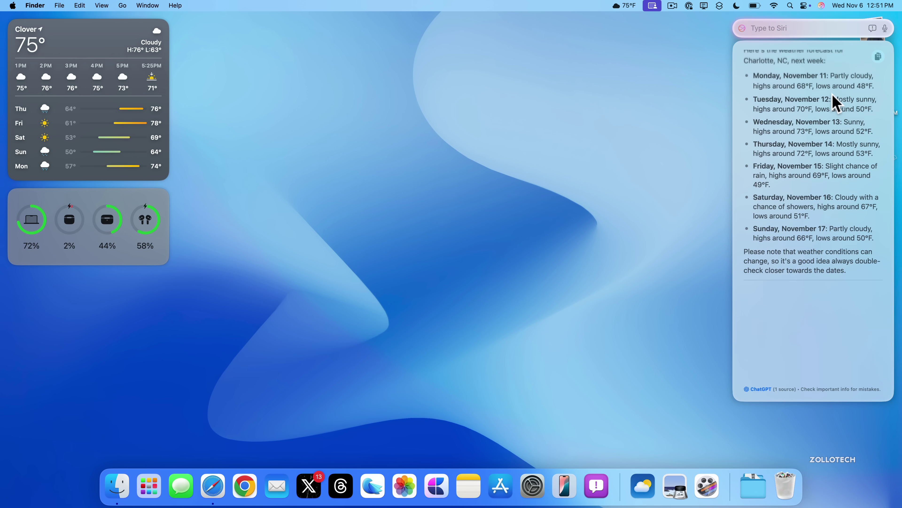
{"action": "scroll", "coordinate": [833, 181], "scroll_direction": "down", "scroll_amount": 2}
{"action": "scroll", "coordinate": [832, 181], "scroll_direction": "up", "scroll_amount": 2}
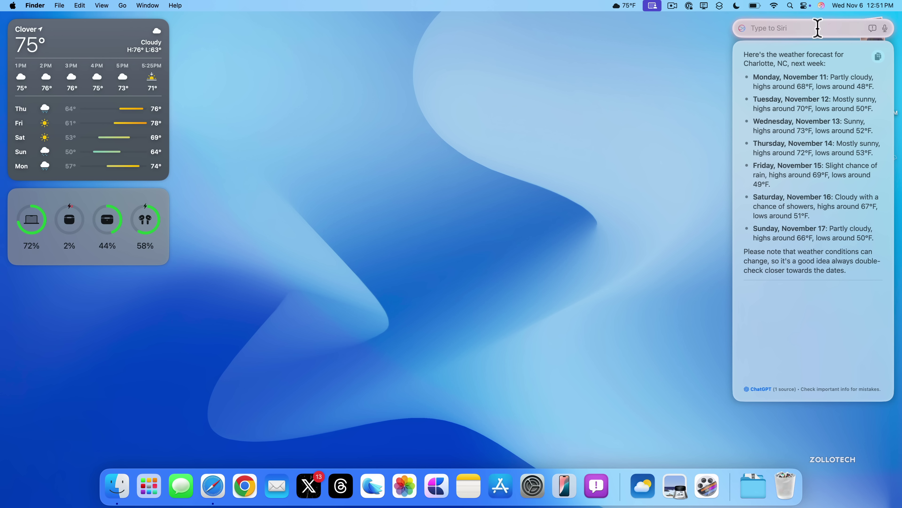
{"action": "left_click", "coordinate": [701, 85]}
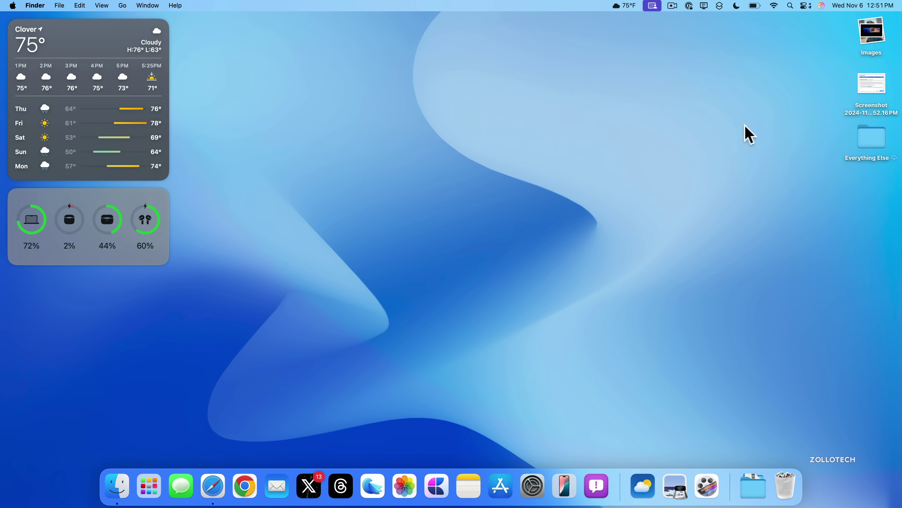
Start a new Image Playground portrait of a chosen person with Sunset and Sci-fi themes.
{"action": "left_click", "coordinate": [821, 6]}
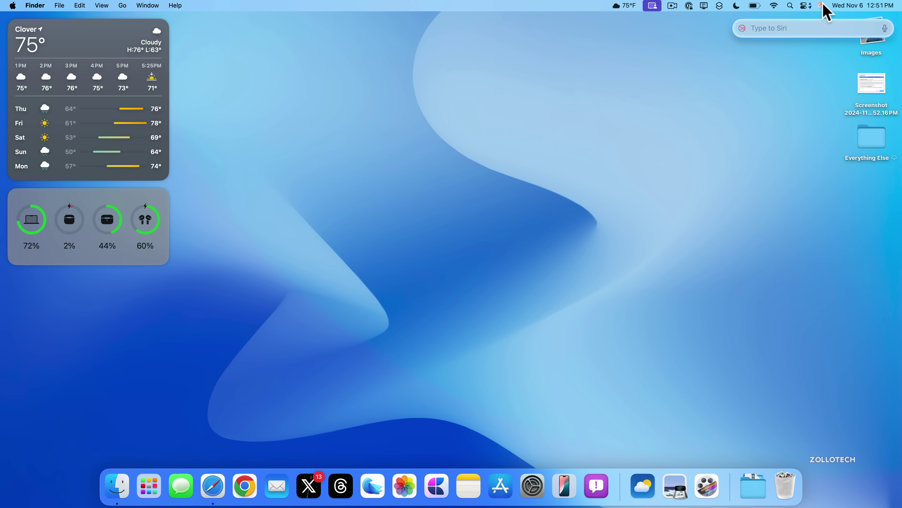
{"action": "left_click", "coordinate": [440, 256]}
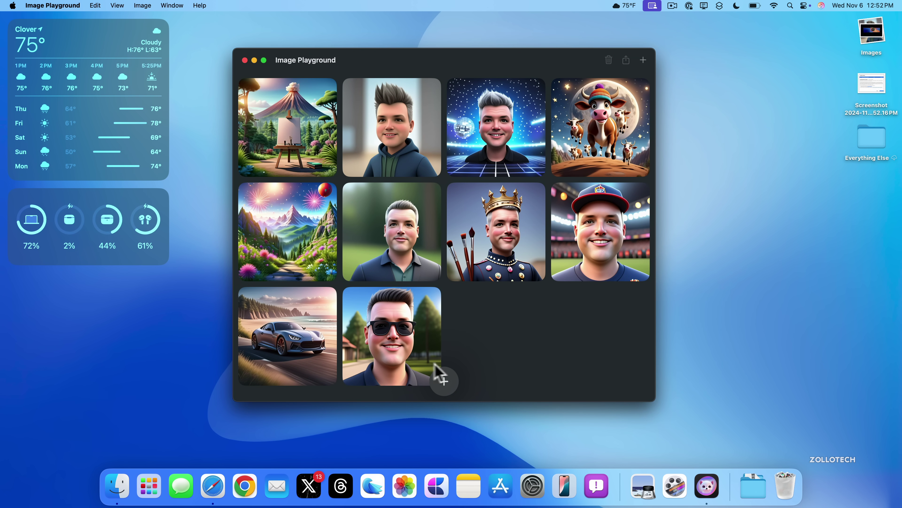
{"action": "left_click", "coordinate": [444, 379]}
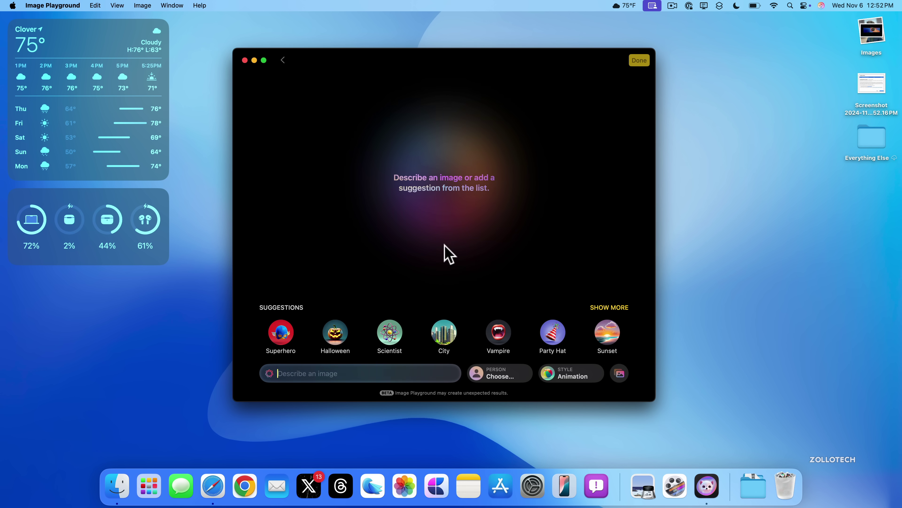
{"action": "left_click", "coordinate": [502, 375]}
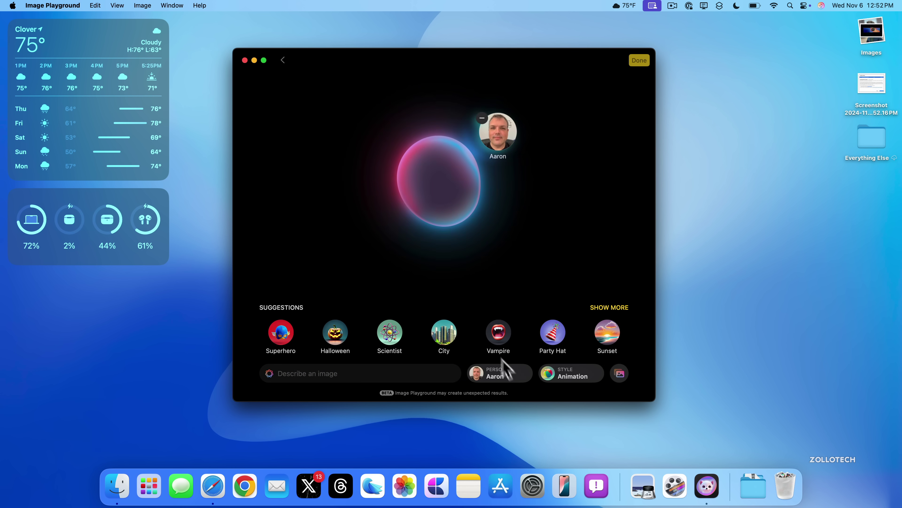
{"action": "left_click", "coordinate": [601, 338]}
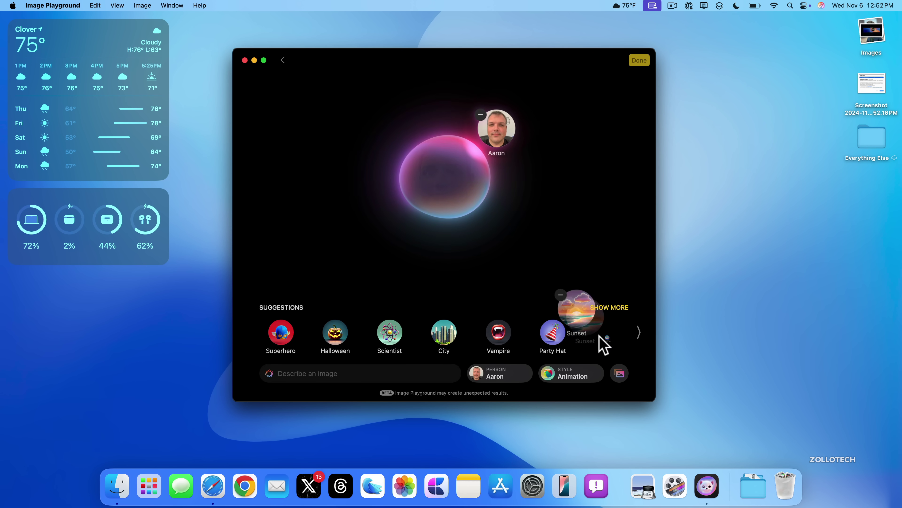
{"action": "left_click", "coordinate": [639, 335]}
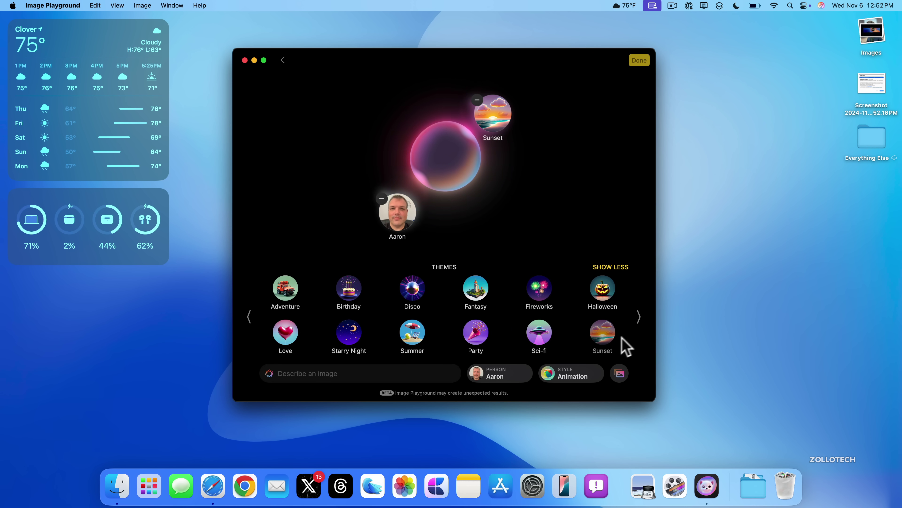
{"action": "left_click", "coordinate": [547, 341]}
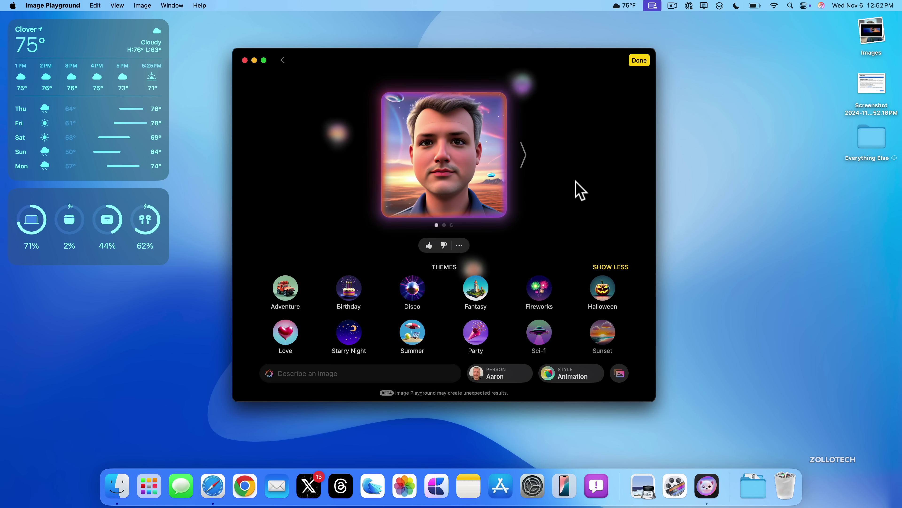
Compare the generated variants, keep the starry-space portrait, and return to the gallery.
{"action": "left_click", "coordinate": [523, 158]}
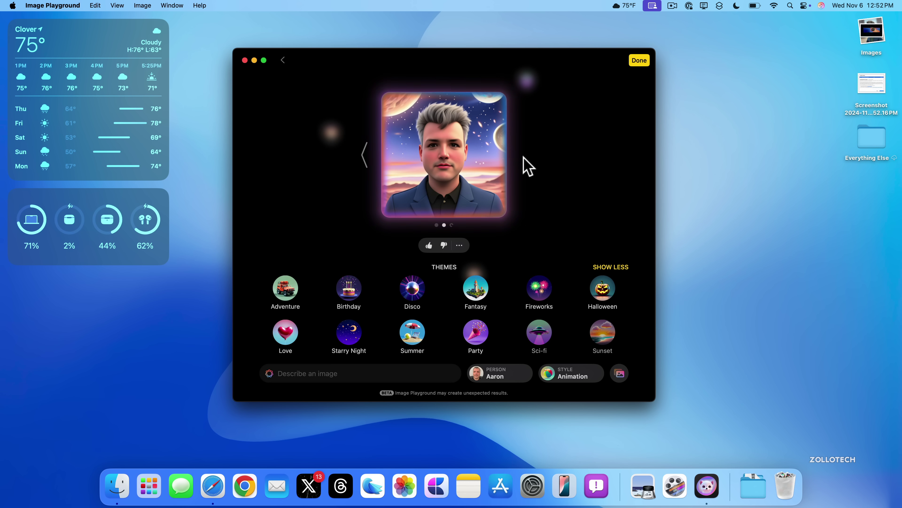
{"action": "left_click", "coordinate": [523, 156]}
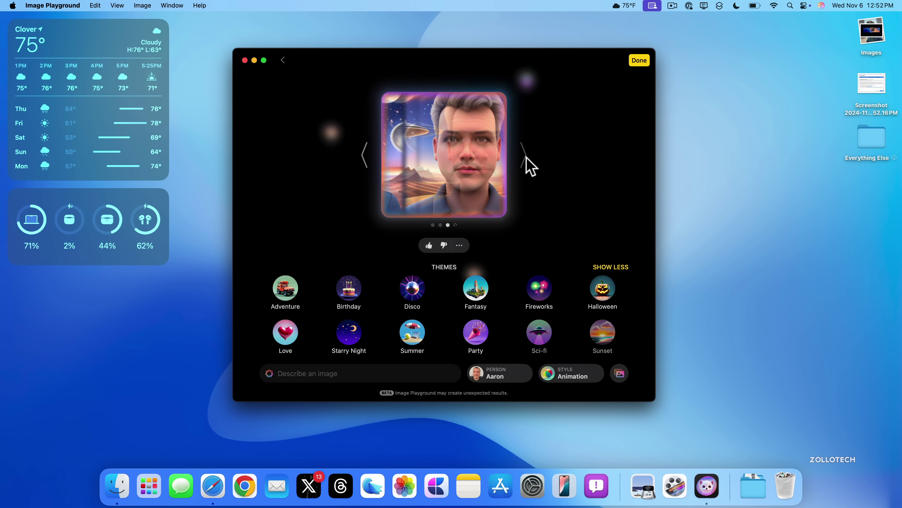
{"action": "left_click", "coordinate": [366, 160]}
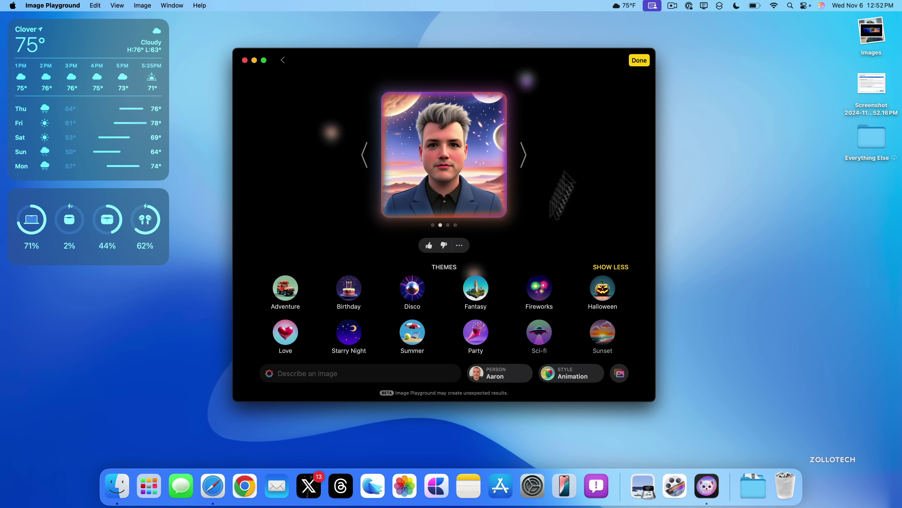
{"action": "left_click", "coordinate": [639, 60]}
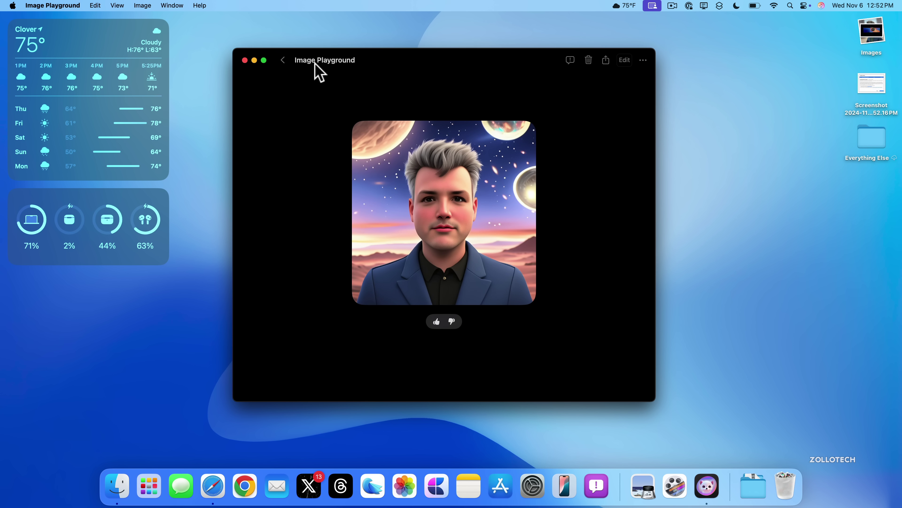
{"action": "left_click", "coordinate": [283, 59]}
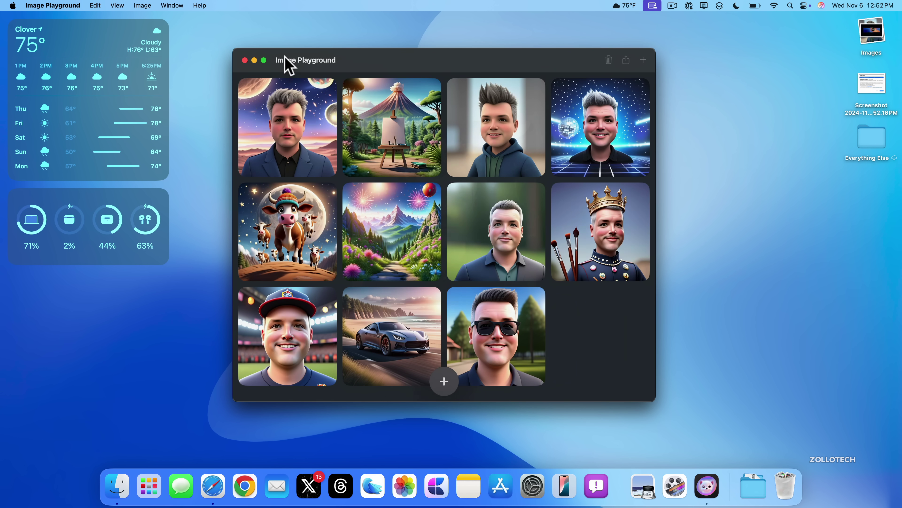
Generate a new beach-house image from a prompt and compare its first variants.
{"action": "left_click", "coordinate": [442, 392]}
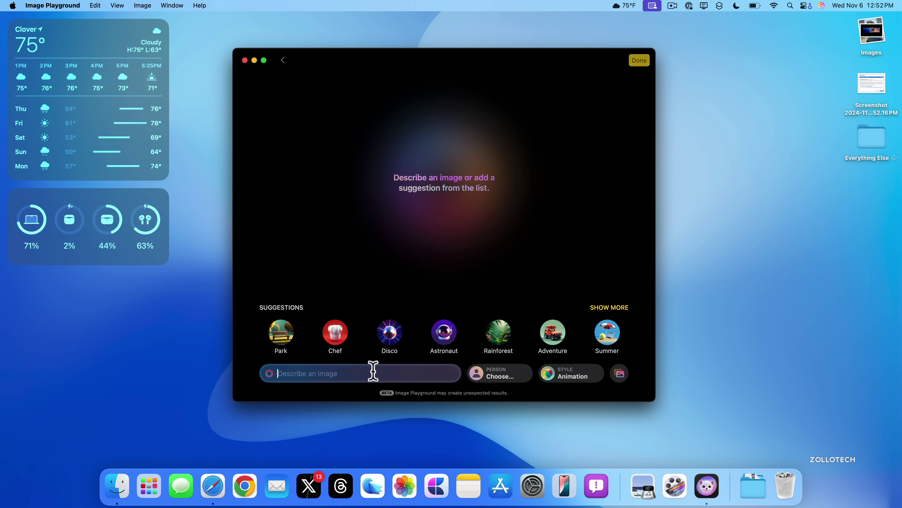
{"action": "type", "text": "A house on the beach at sunset"}
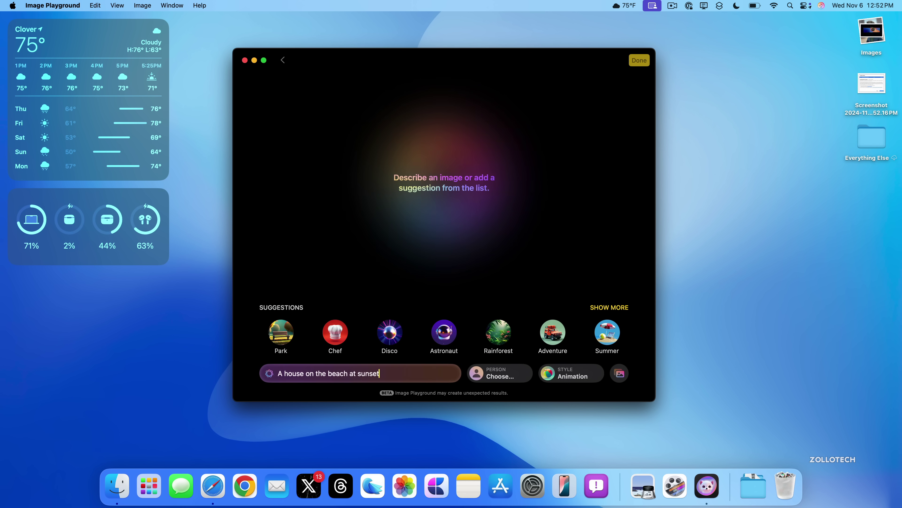
{"action": "key", "text": "Return"}
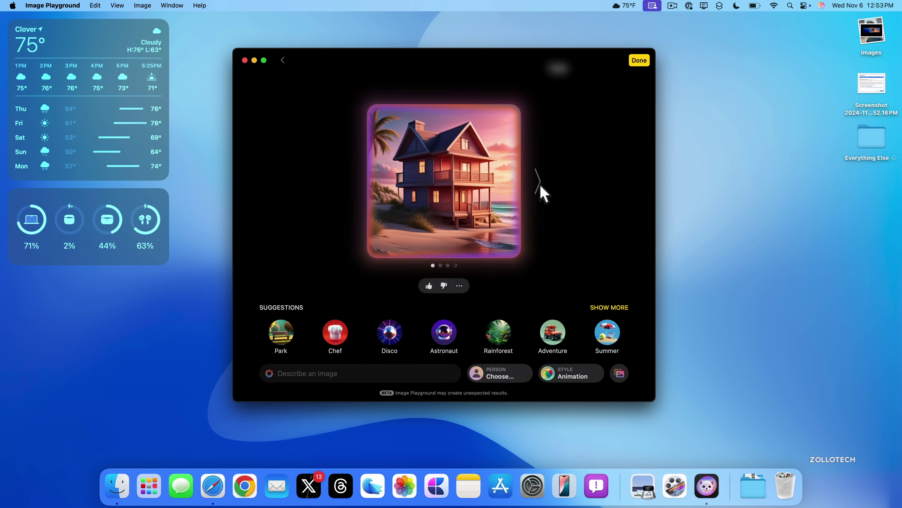
{"action": "left_click", "coordinate": [538, 182]}
{"action": "left_click", "coordinate": [352, 187]}
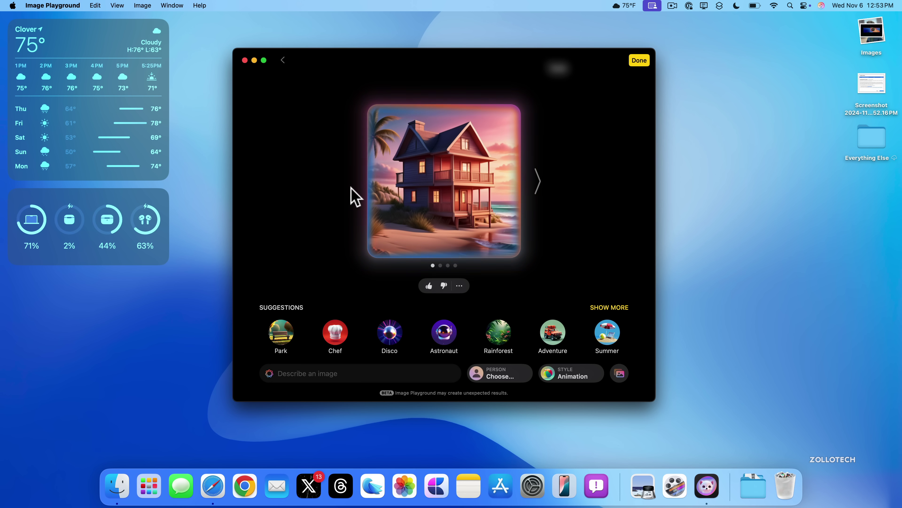
Add the prompt 'a car on a road near the beach', replacing the rejected 'porsche 911' wording.
{"action": "left_click", "coordinate": [333, 374]}
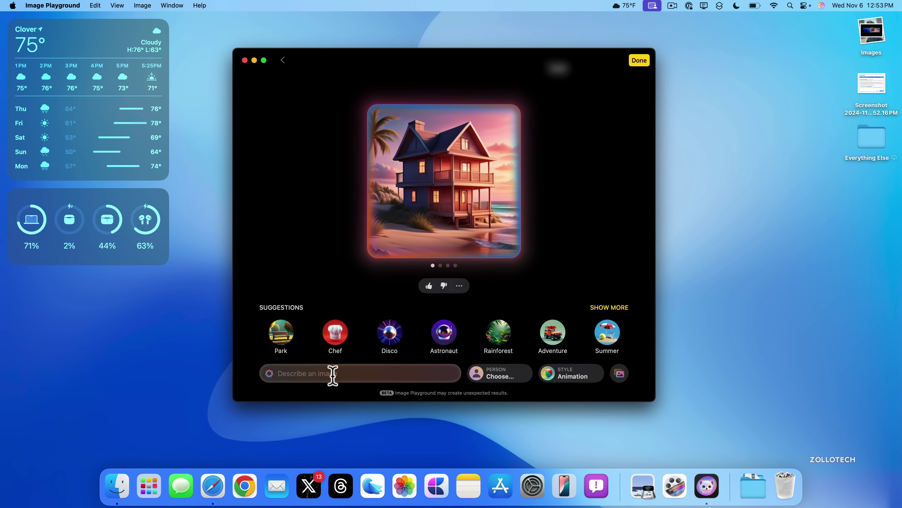
{"action": "type", "text": "a"}
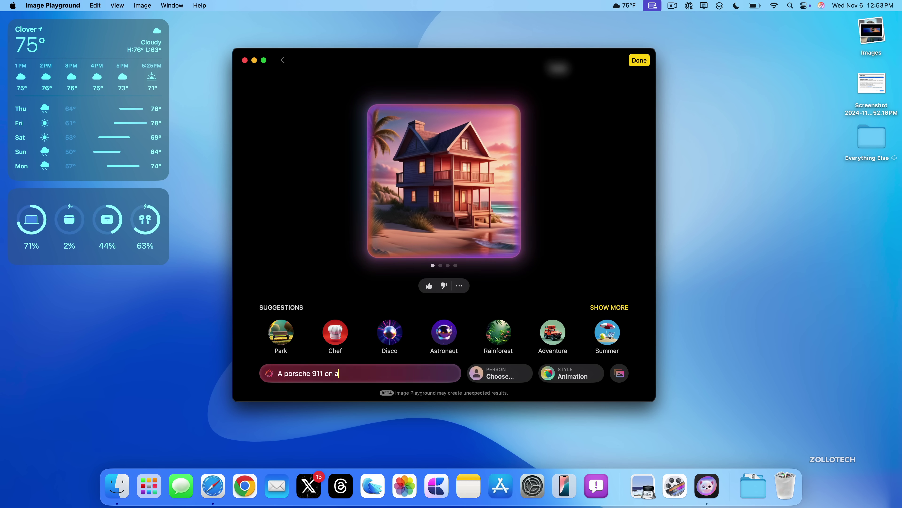
{"action": "type", "text": " porsche 911 on a road near the beach"}
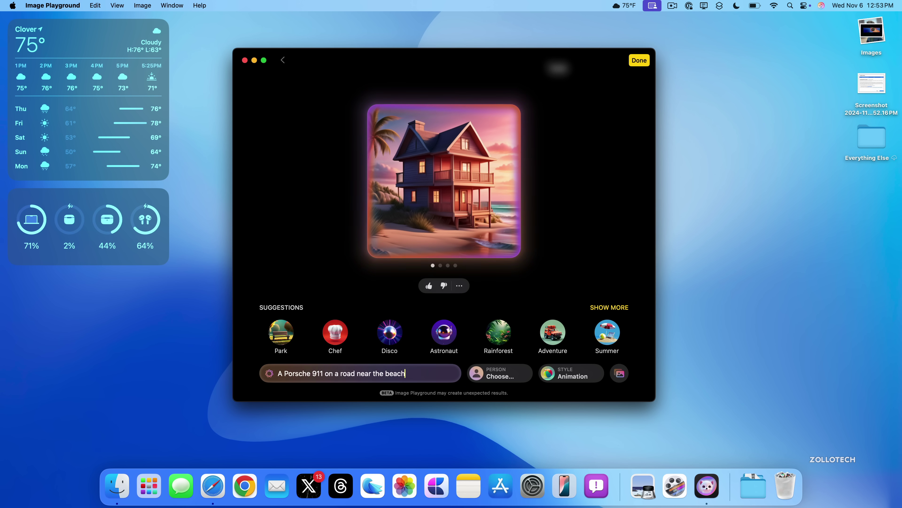
{"action": "key", "text": "Return"}
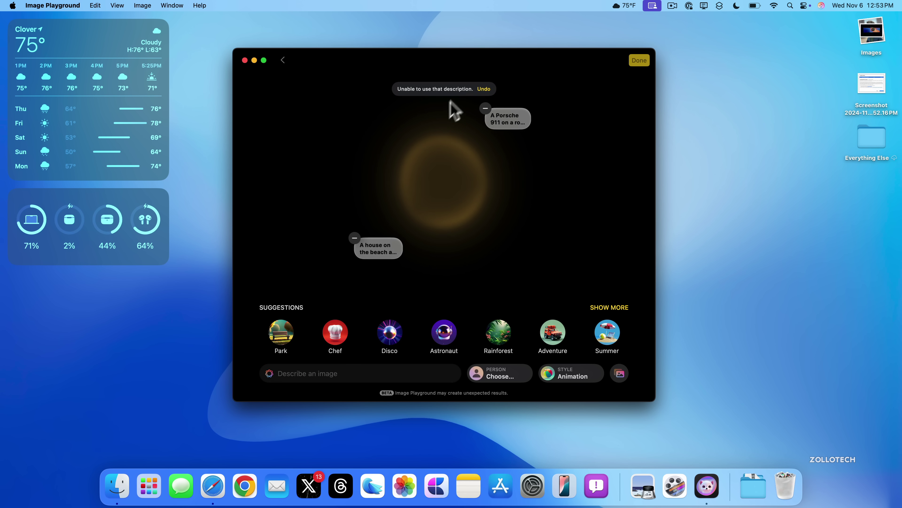
{"action": "left_click", "coordinate": [485, 113]}
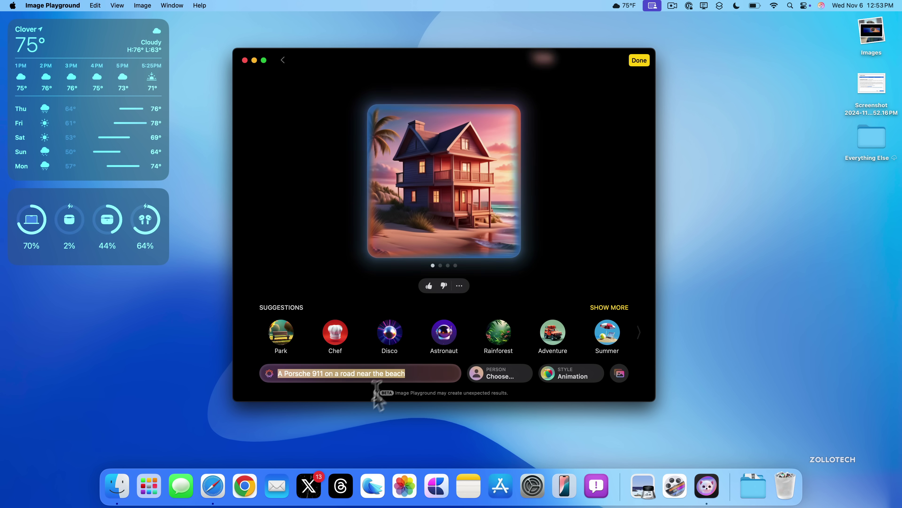
{"action": "left_click", "coordinate": [323, 373]}
{"action": "left_click_drag", "start_coordinate": [322, 373], "coordinate": [272, 373]}
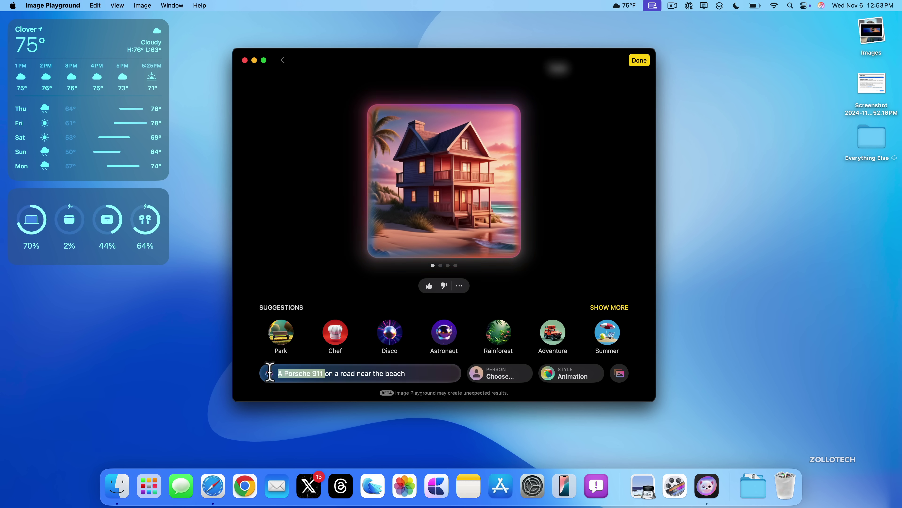
{"action": "key", "text": "BackSpace"}
{"action": "type", "text": "car"}
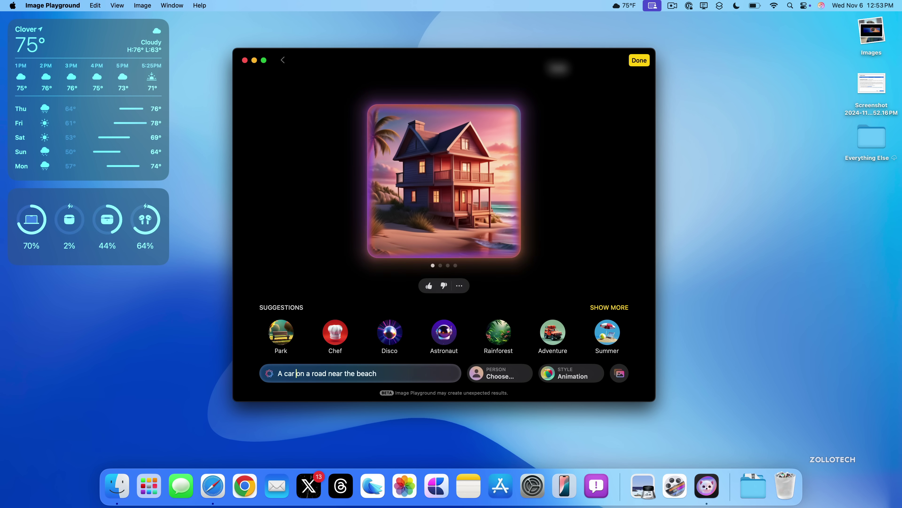
{"action": "key", "text": "Return"}
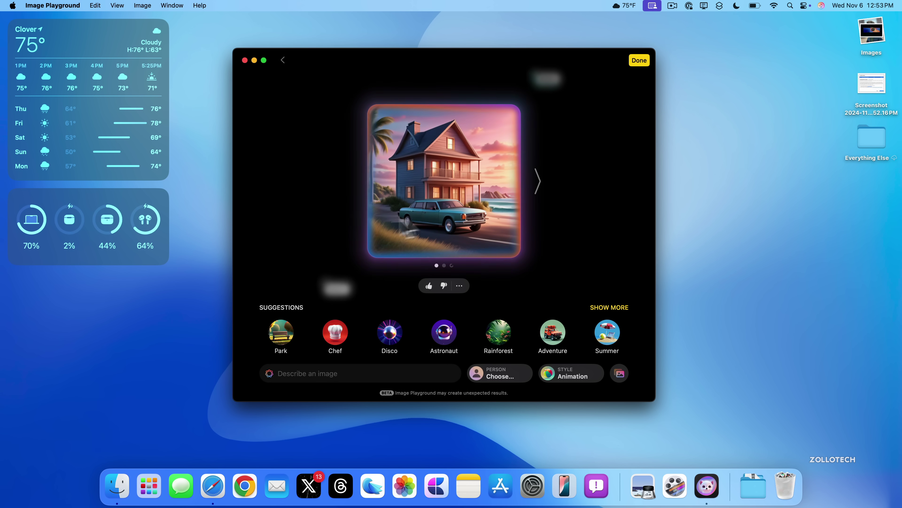
Keep the teal-car beach-house variant and quit Image Playground.
{"action": "left_click", "coordinate": [538, 174]}
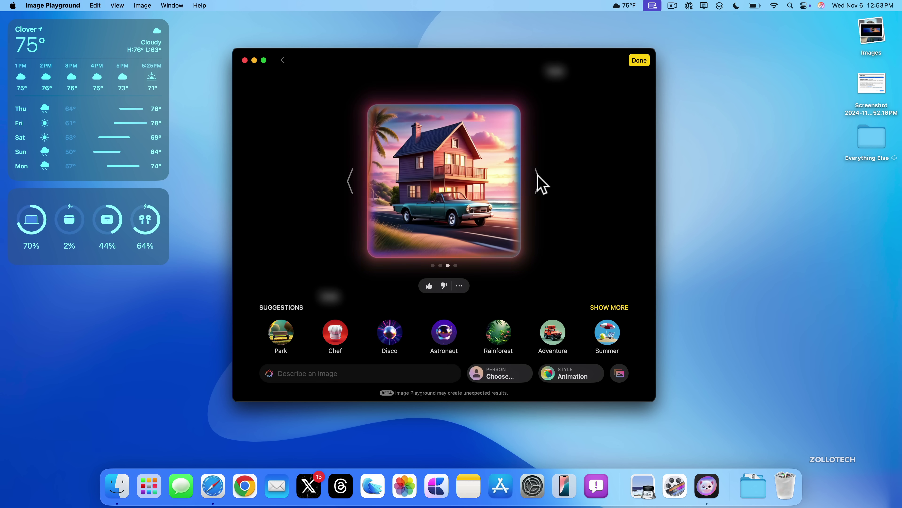
{"action": "left_click", "coordinate": [536, 183]}
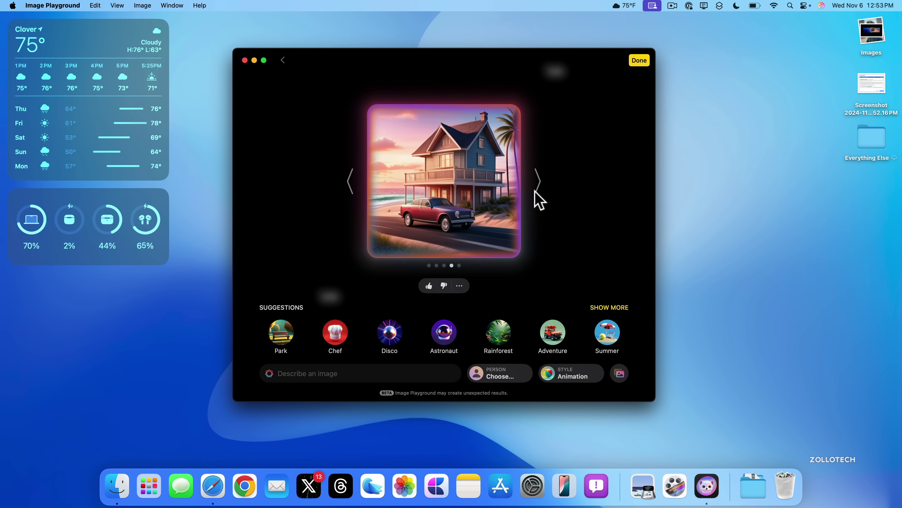
{"action": "left_click", "coordinate": [536, 184]}
{"action": "left_click", "coordinate": [638, 61]}
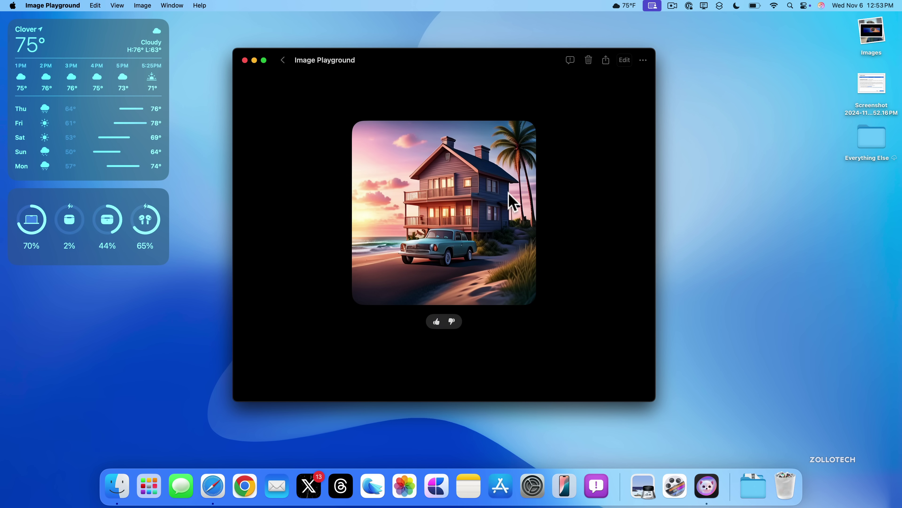
{"action": "key", "text": "super+q"}
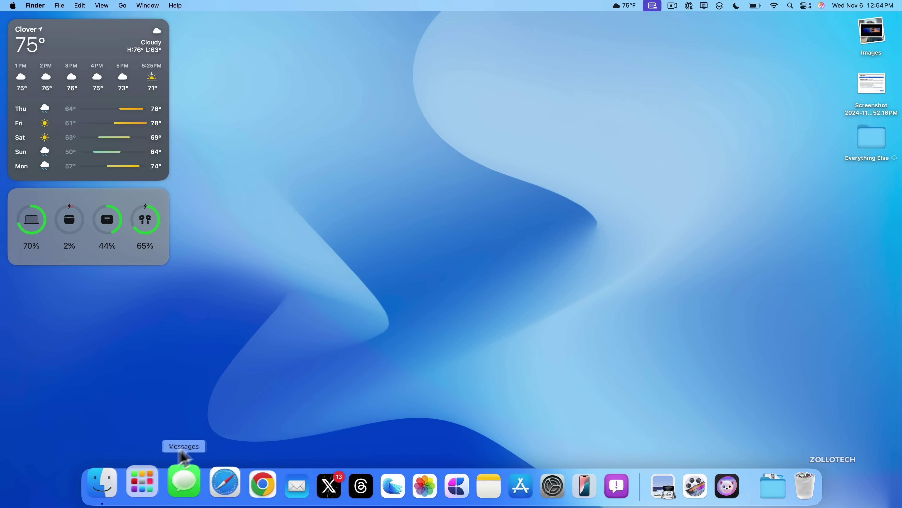
Open the Messages conversation and insert the hat-wearing burger Genmoji into the draft.
{"action": "left_click", "coordinate": [190, 483]}
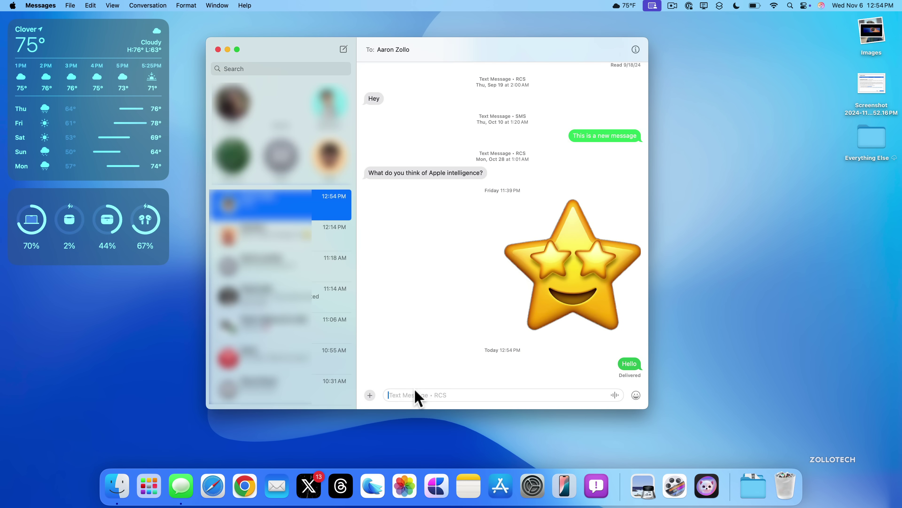
{"action": "key", "text": "ctrl+super+space"}
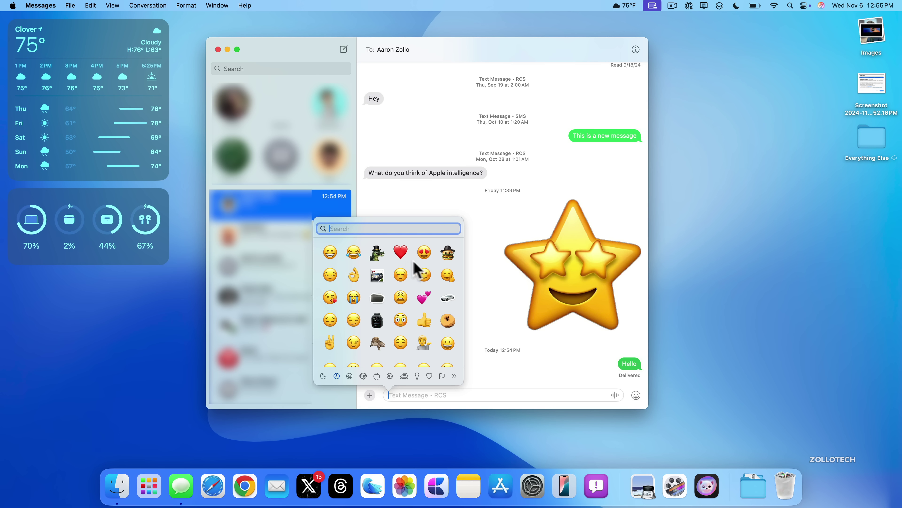
{"action": "key", "text": "Escape"}
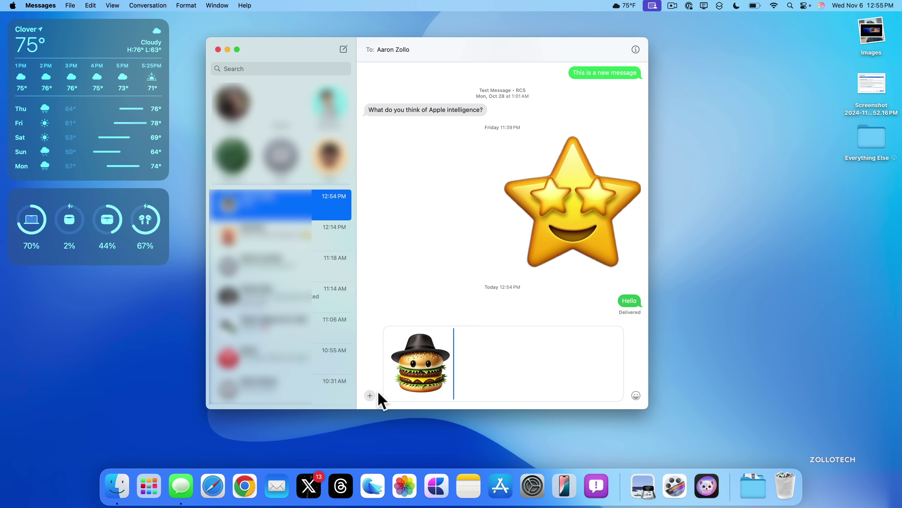
Browse the emoji picker's Frequently Used, Smileys and Genmoji sections.
{"action": "key", "text": "ctrl+super+space"}
{"action": "scroll", "coordinate": [429, 247], "scroll_direction": "down", "scroll_amount": 3}
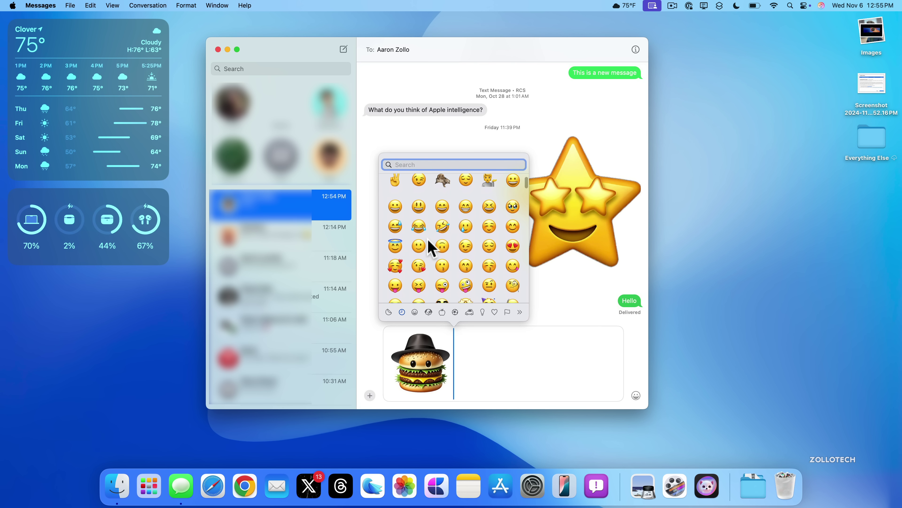
{"action": "scroll", "coordinate": [430, 247], "scroll_direction": "up", "scroll_amount": 5}
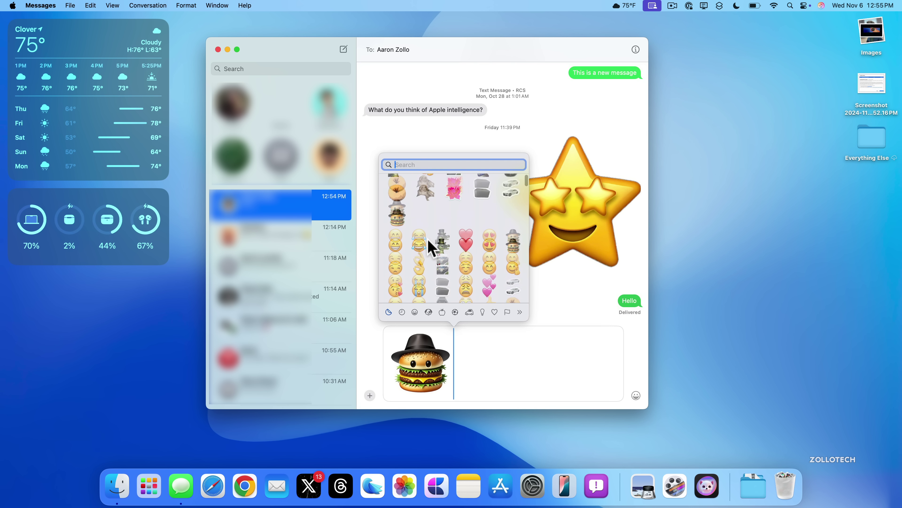
{"action": "left_click", "coordinate": [402, 312]}
{"action": "left_click", "coordinate": [415, 312]}
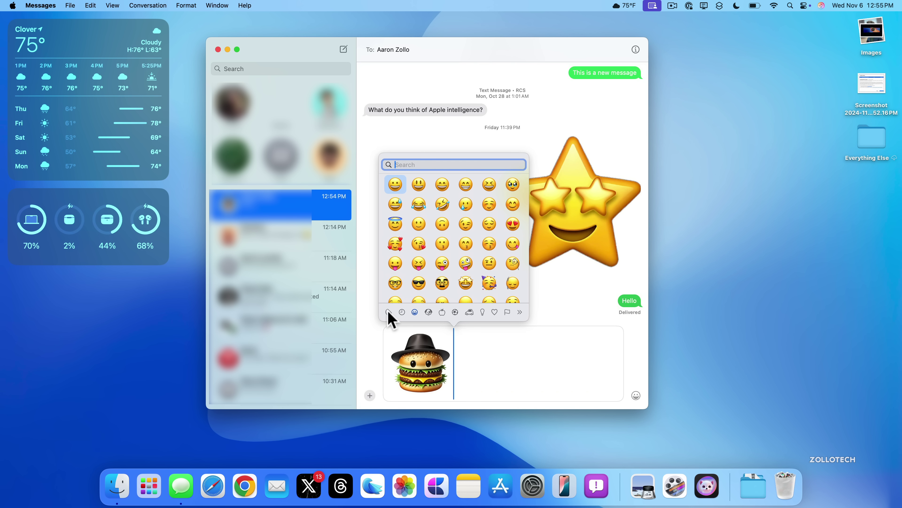
{"action": "left_click", "coordinate": [388, 313]}
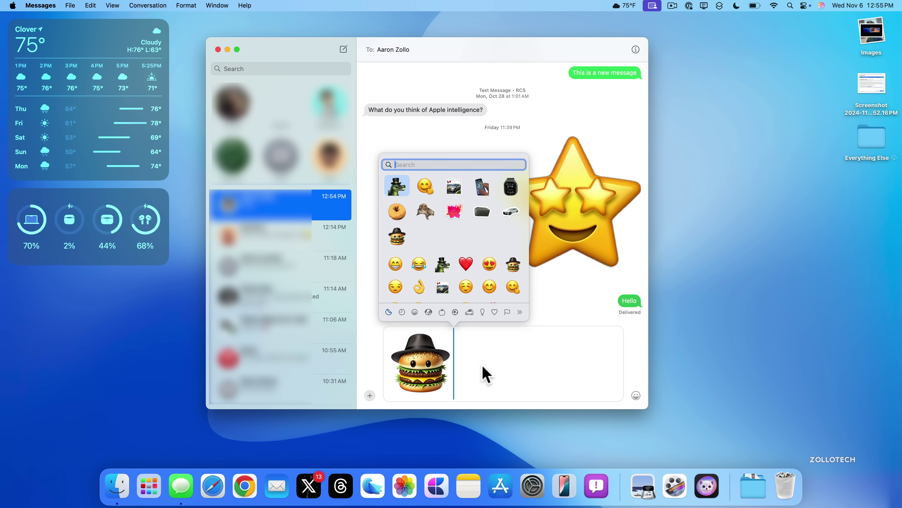
Start an Image Playground image from Messages and generate a hamburger wearing a hat.
{"action": "left_click", "coordinate": [370, 396]}
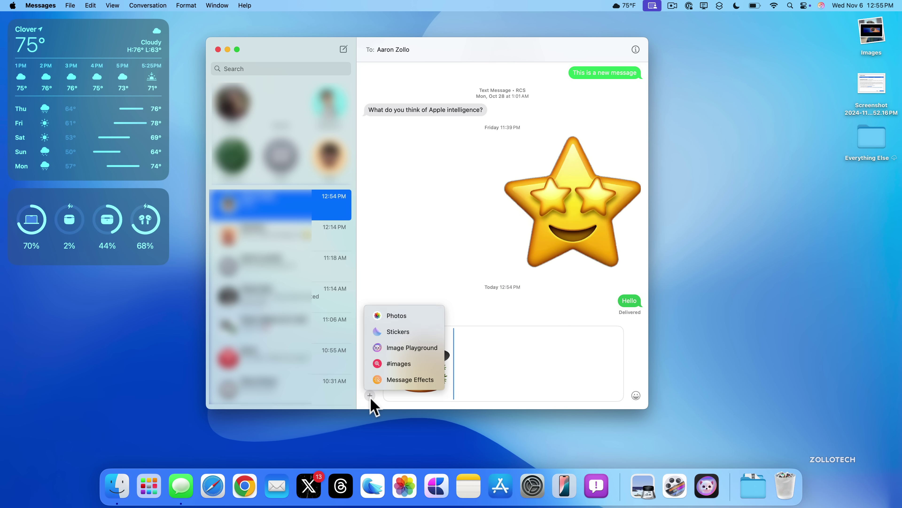
{"action": "left_click", "coordinate": [399, 348]}
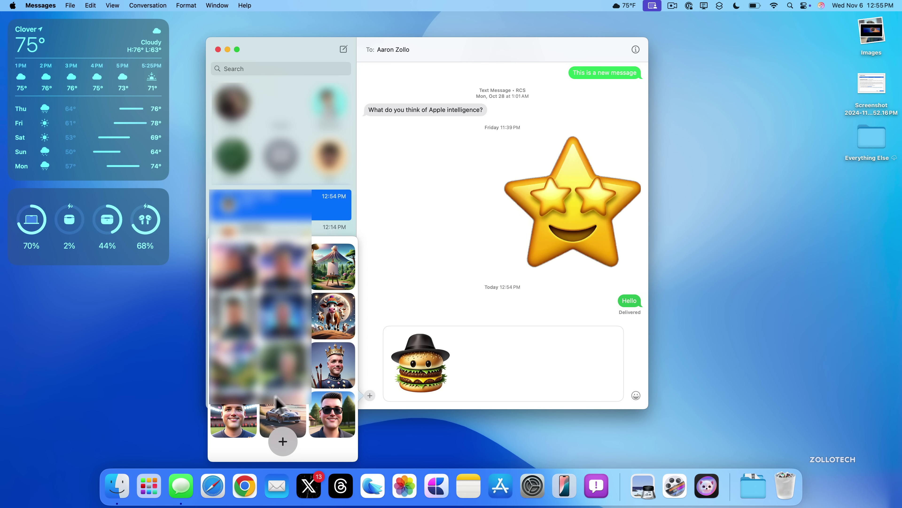
{"action": "left_click", "coordinate": [282, 441]}
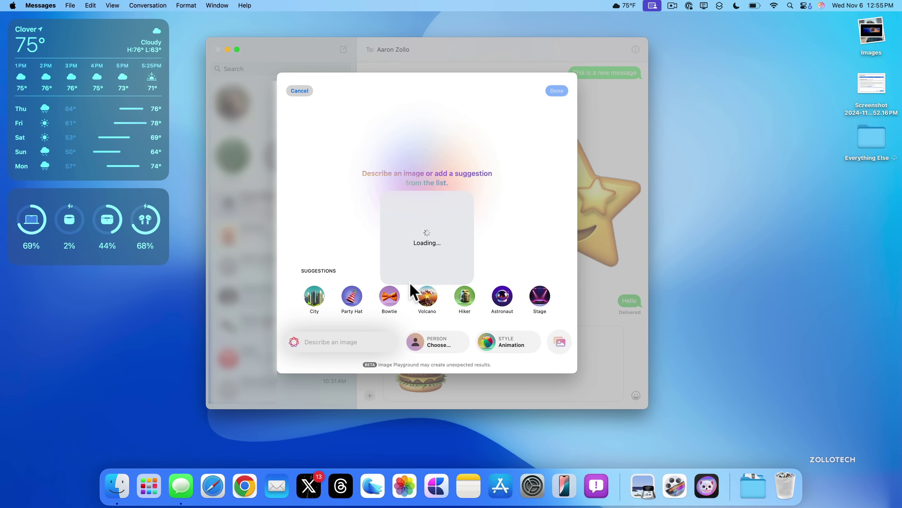
{"action": "left_click", "coordinate": [335, 344]}
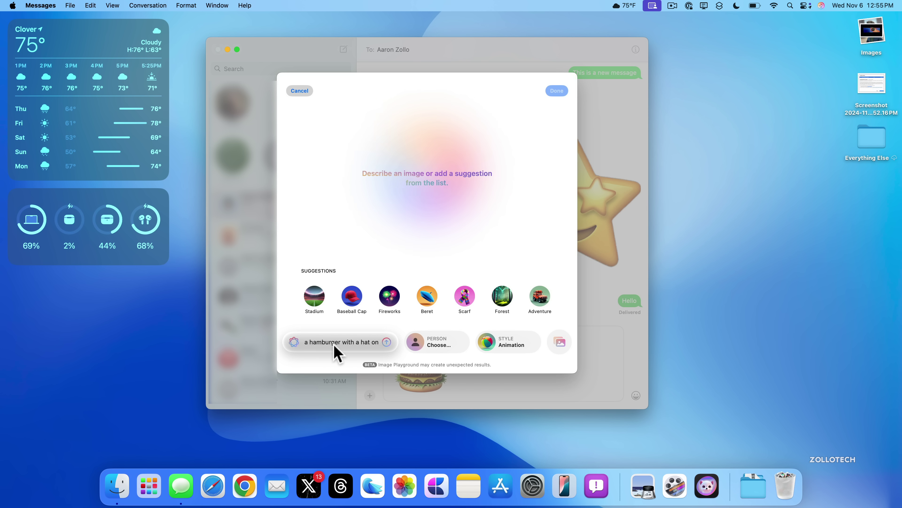
{"action": "key", "text": "Return"}
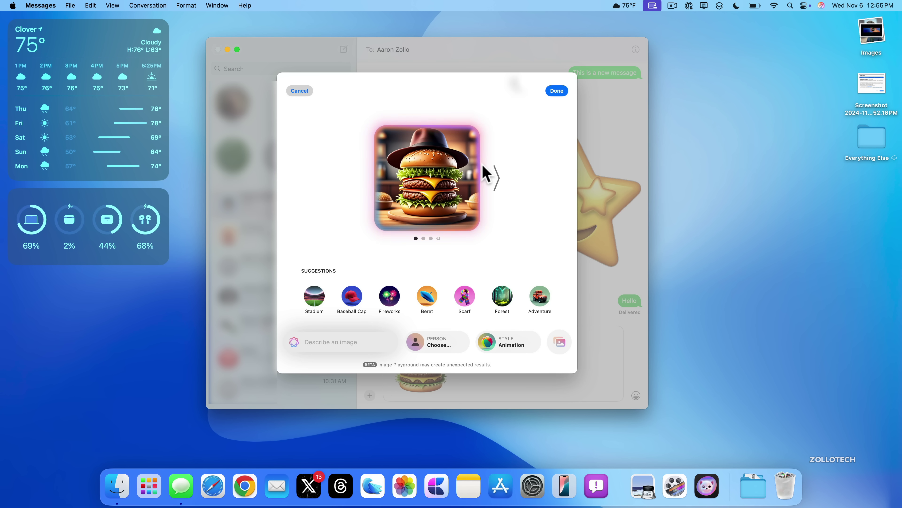
Extend the prompt with 'smiling with eyes' and insert the fedora burger image into the draft.
{"action": "left_click", "coordinate": [343, 342]}
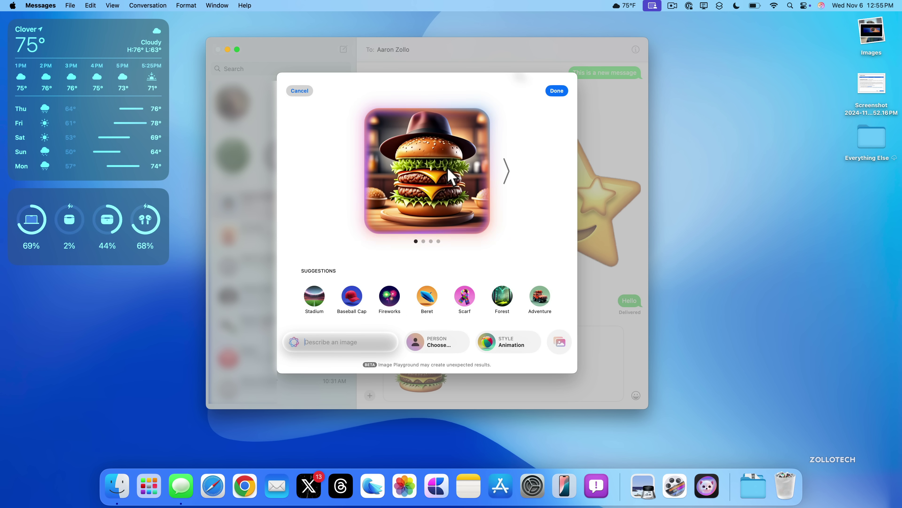
{"action": "left_click", "coordinate": [471, 102]}
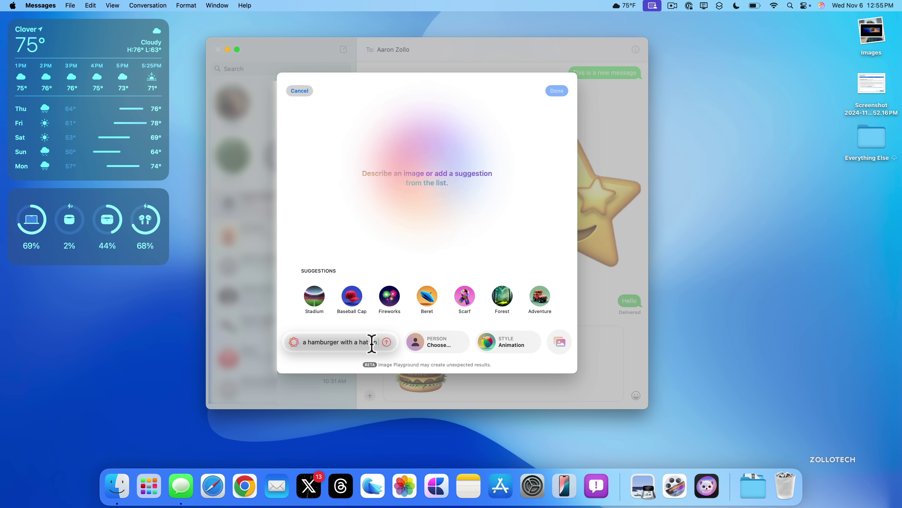
{"action": "type", "text": "smiling with eyes"}
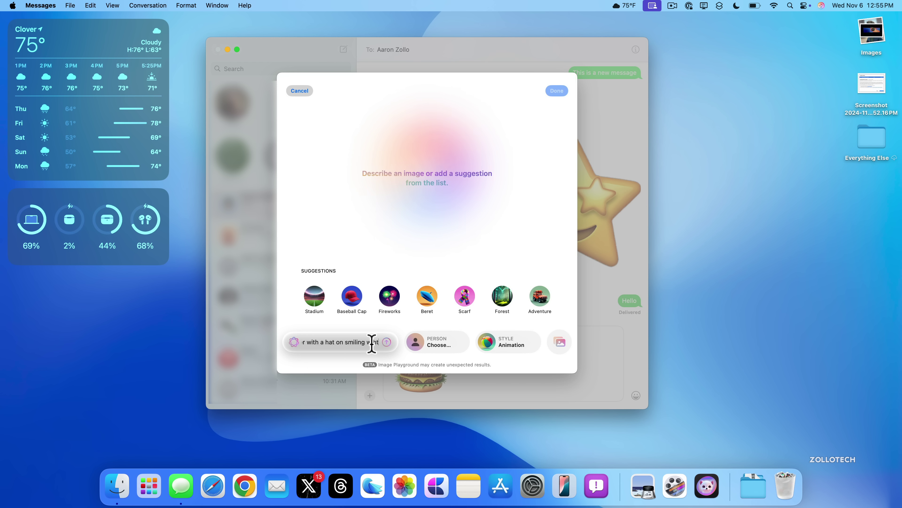
{"action": "key", "text": "Return"}
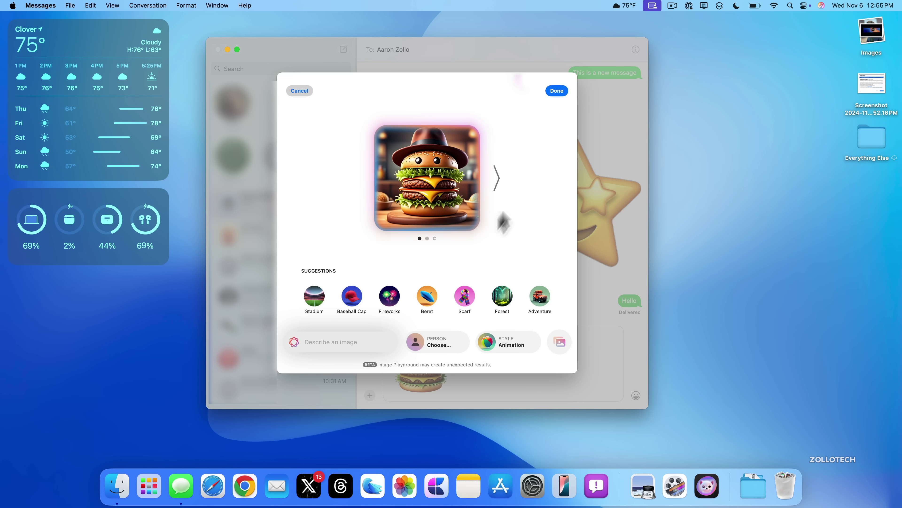
{"action": "left_click", "coordinate": [499, 190]}
{"action": "left_click", "coordinate": [499, 190]}
{"action": "left_click", "coordinate": [499, 190]}
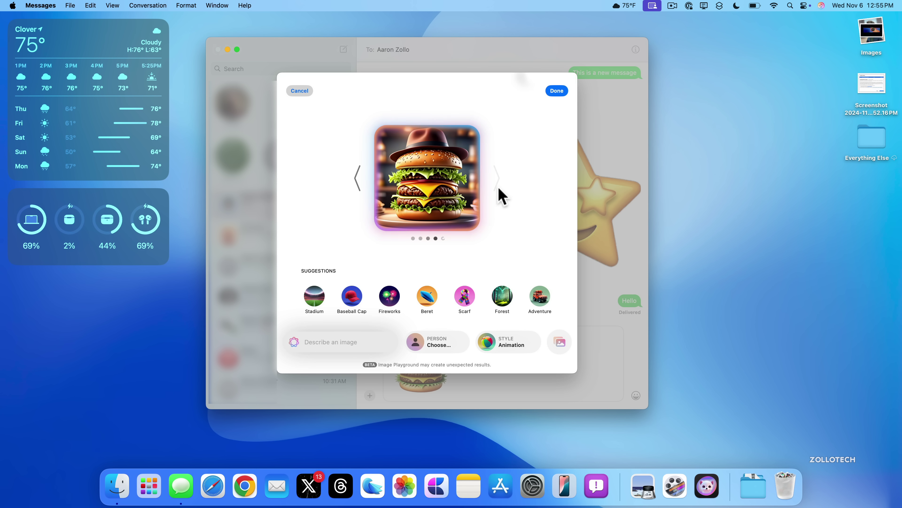
{"action": "left_click", "coordinate": [557, 90]}
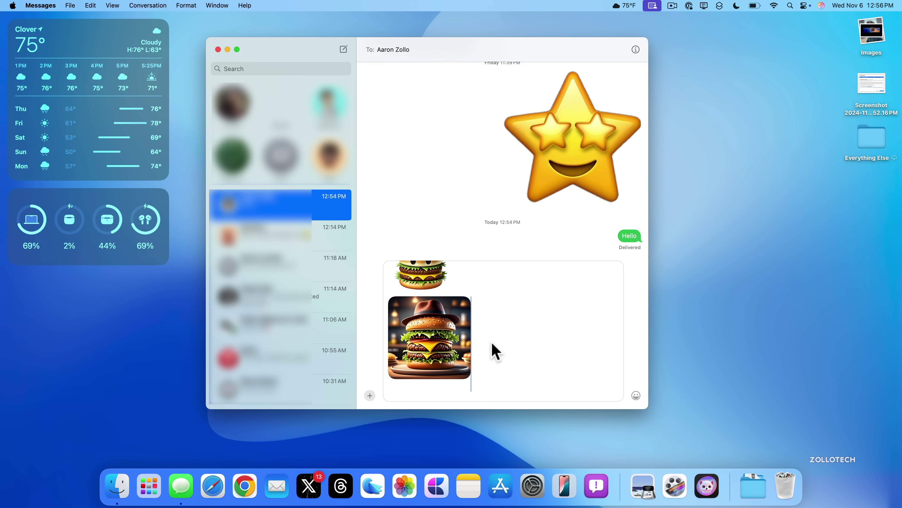
Hide Messages, create a blank note, and try ChatGPT Compose until the daily limit appears.
{"action": "key", "text": "super+q"}
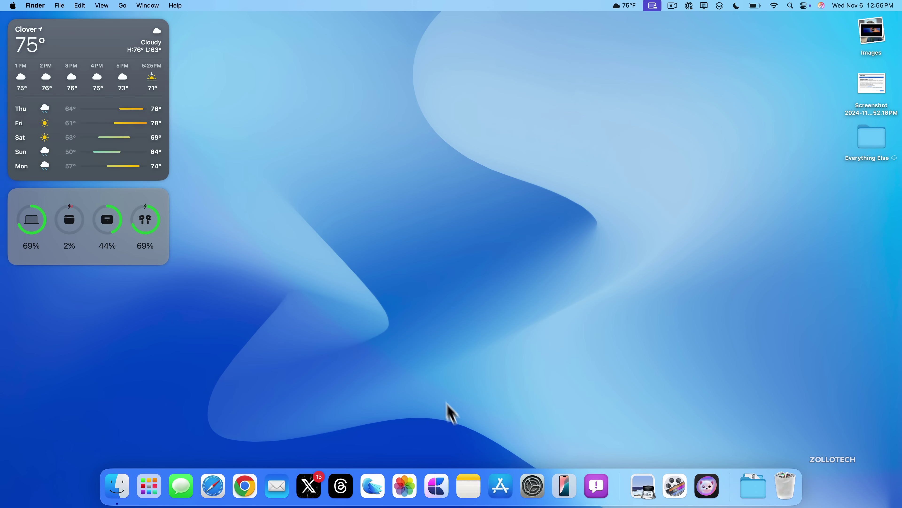
{"action": "left_click", "coordinate": [476, 497]}
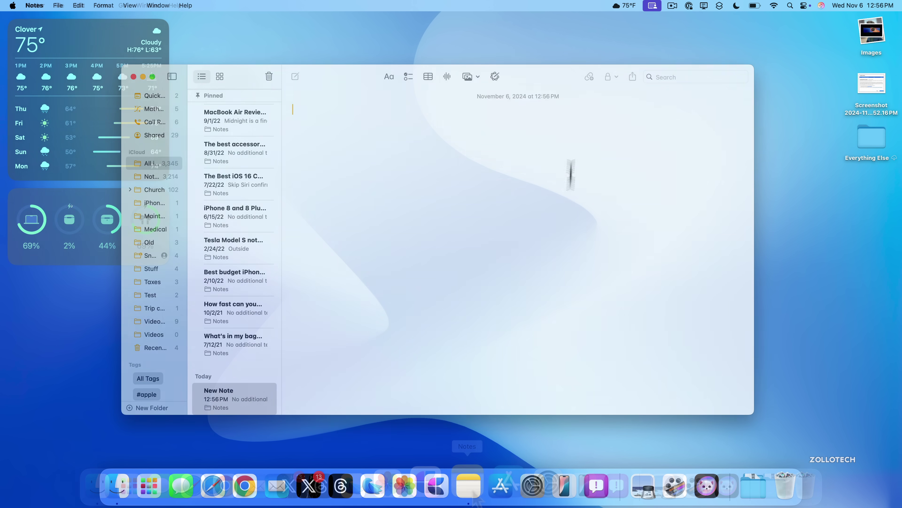
{"action": "left_click", "coordinate": [495, 76]}
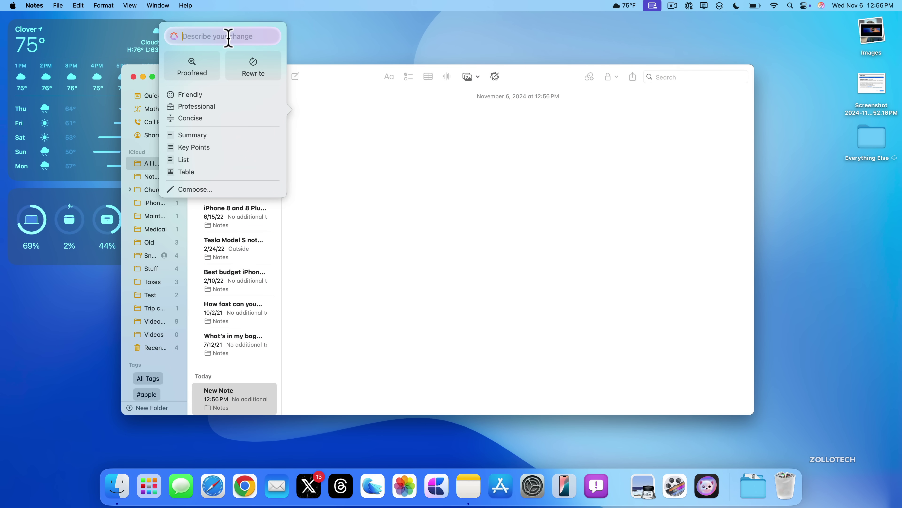
{"action": "left_click", "coordinate": [188, 190]}
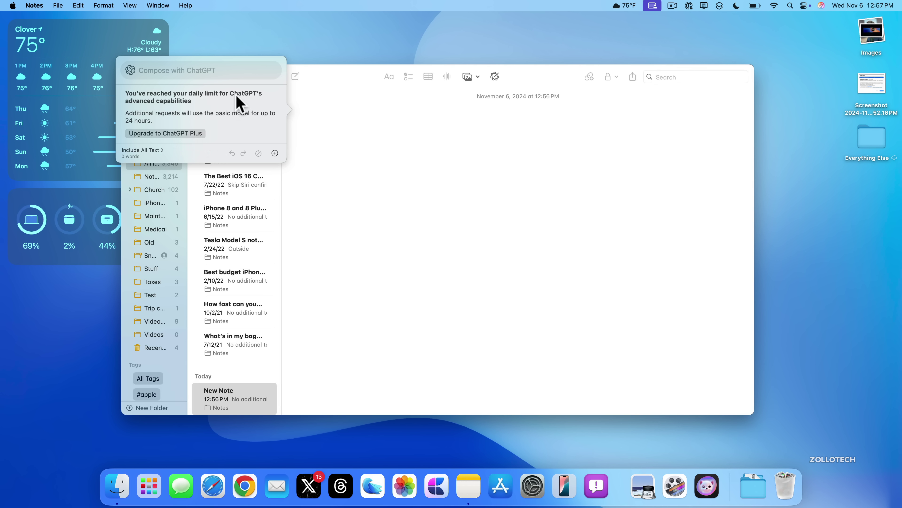
{"action": "left_click", "coordinate": [341, 129]}
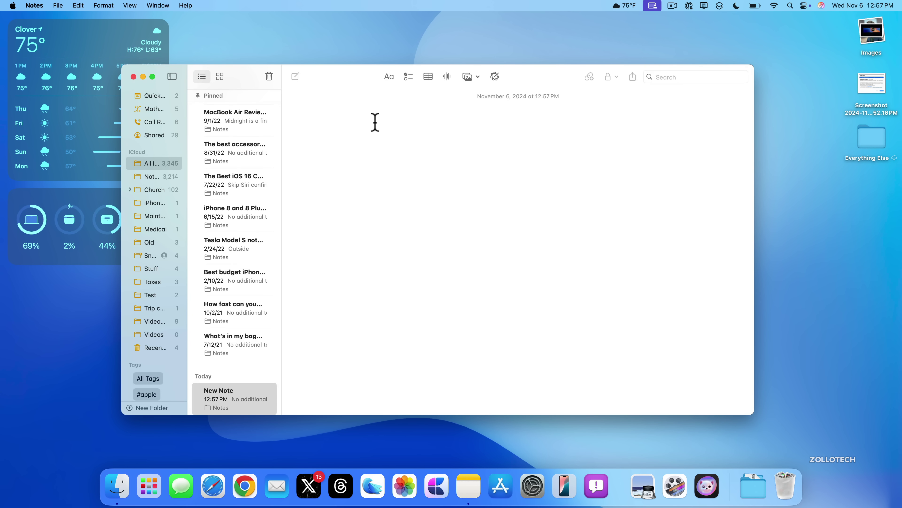
Write a line about apple intelligence and rewrite it with the Friendly writing tool.
{"action": "type", "text": "this"}
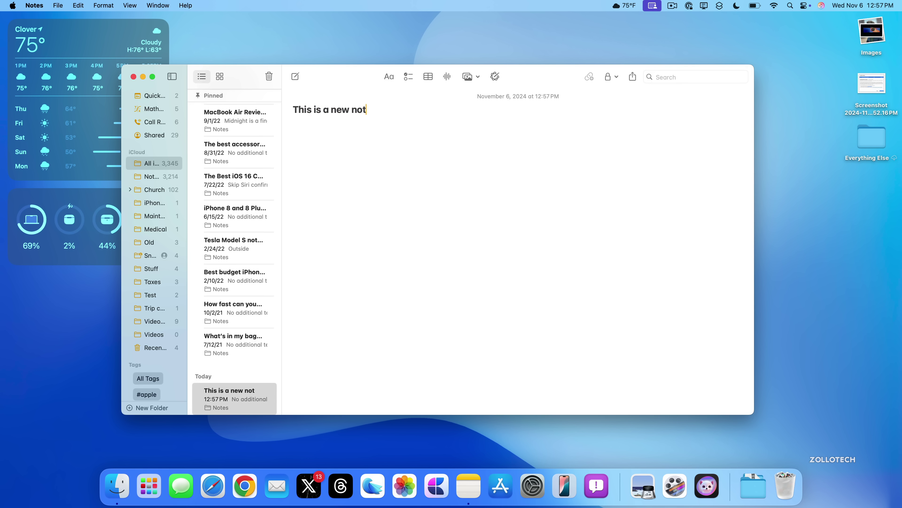
{"action": "type", "text": "talking about apple intelligence"}
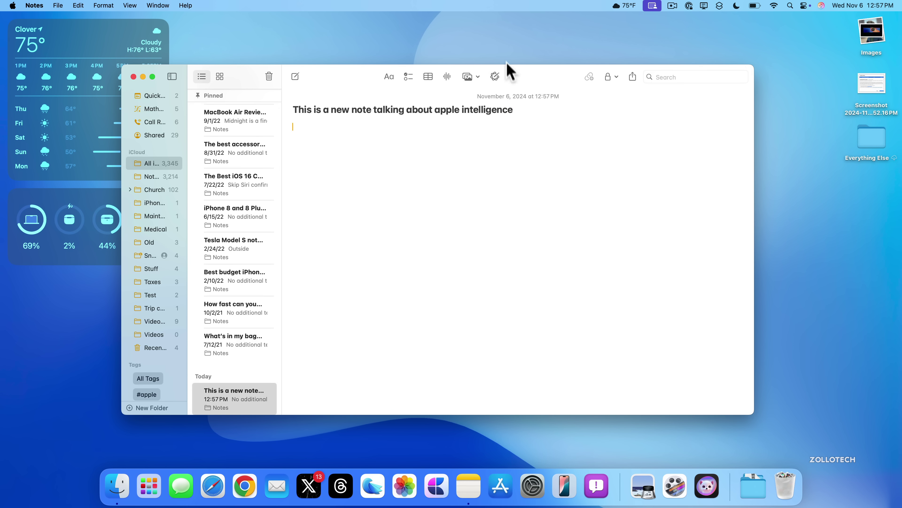
{"action": "left_click_drag", "start_coordinate": [515, 111], "coordinate": [296, 94]}
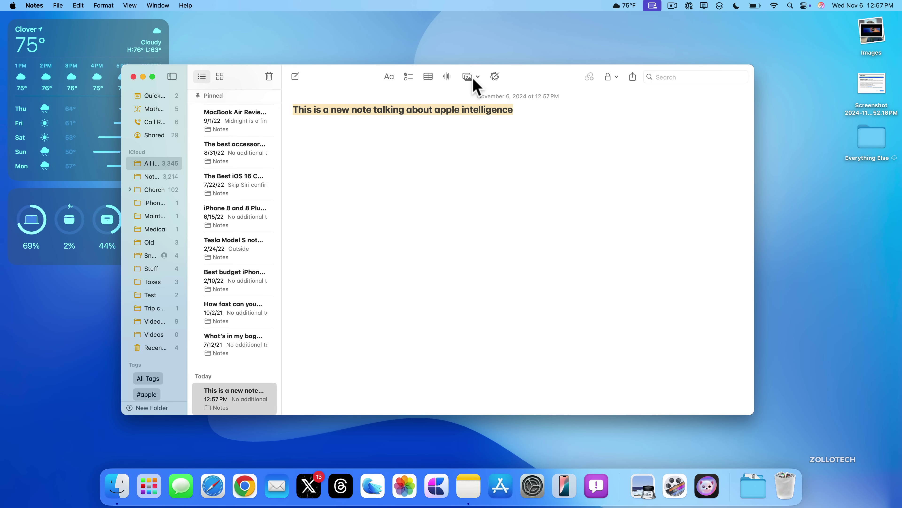
{"action": "left_click", "coordinate": [495, 76]}
{"action": "left_click", "coordinate": [229, 94]}
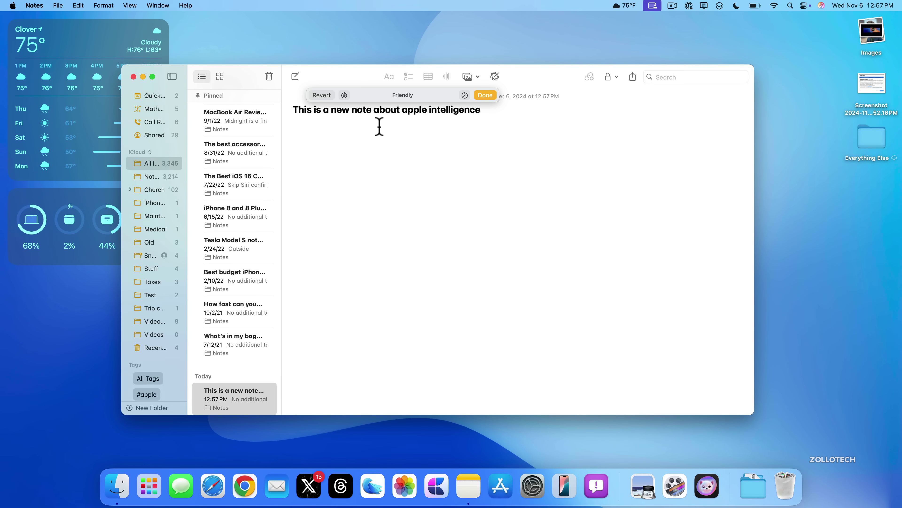
{"action": "left_click", "coordinate": [492, 97]}
{"action": "left_click", "coordinate": [495, 77]}
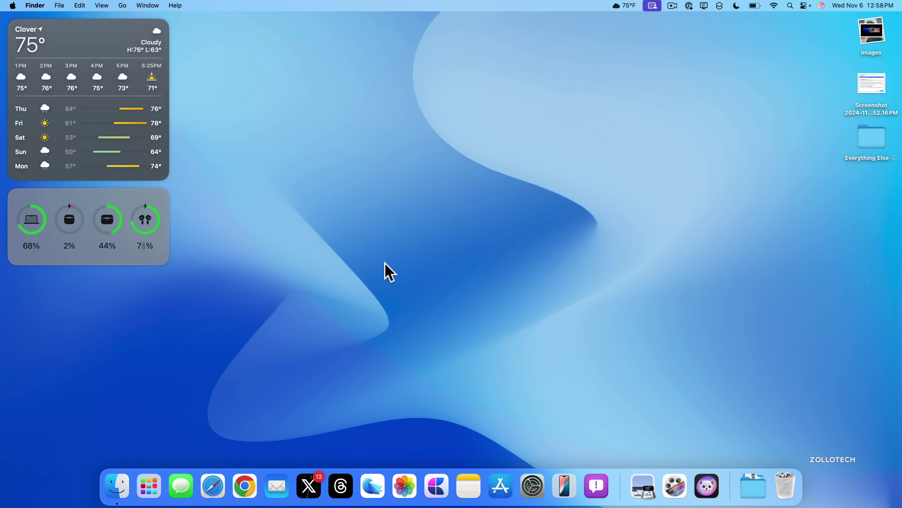
Open and close the Type to Siri box, then bring up Launchpad's app grid.
{"action": "left_click", "coordinate": [149, 486]}
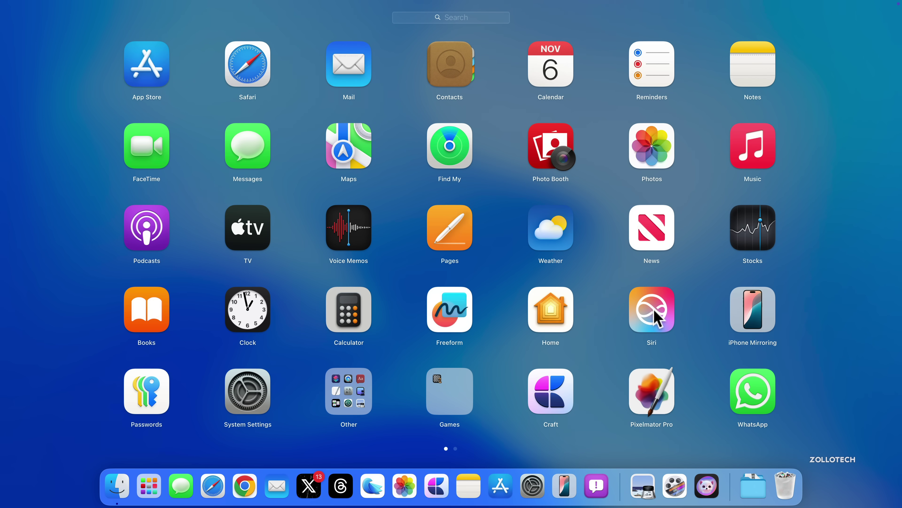
{"action": "left_click", "coordinate": [656, 318]}
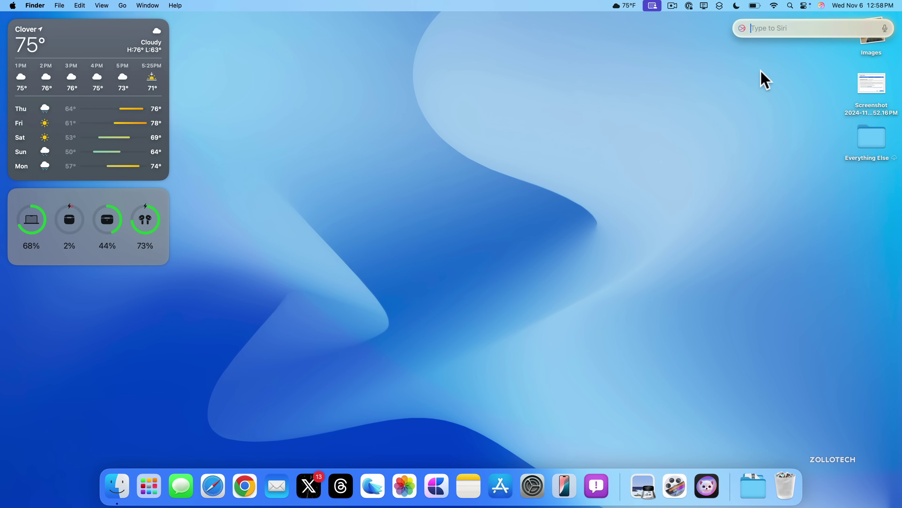
{"action": "left_click", "coordinate": [598, 184]}
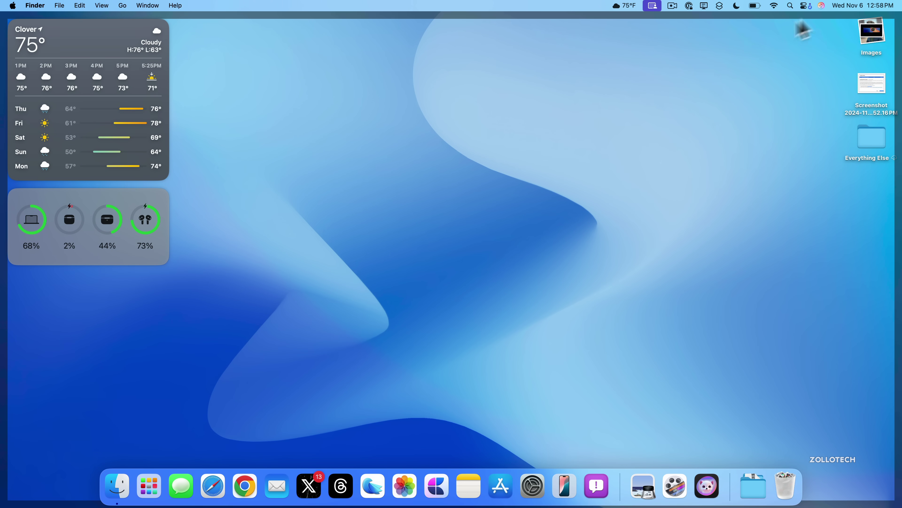
{"action": "left_click", "coordinate": [151, 489]}
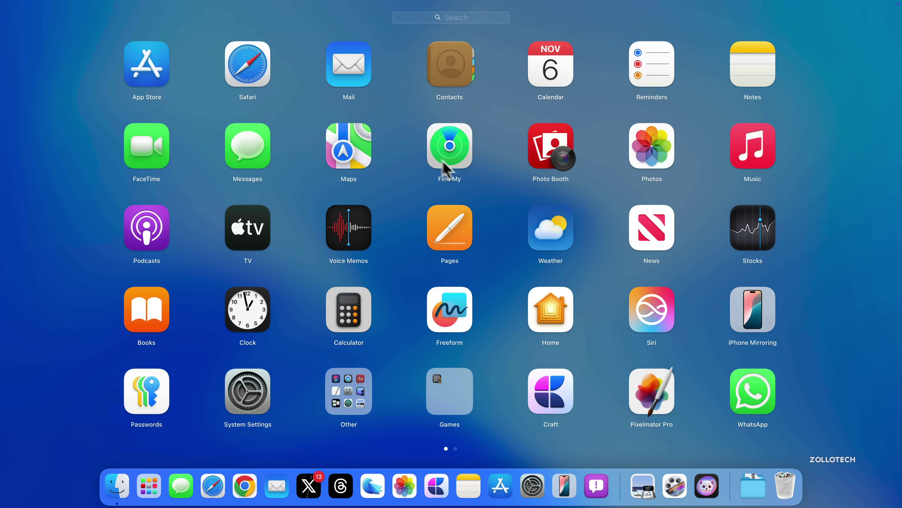
Open Find My from Launchpad and continue past the What's New sheet.
{"action": "left_click", "coordinate": [449, 154]}
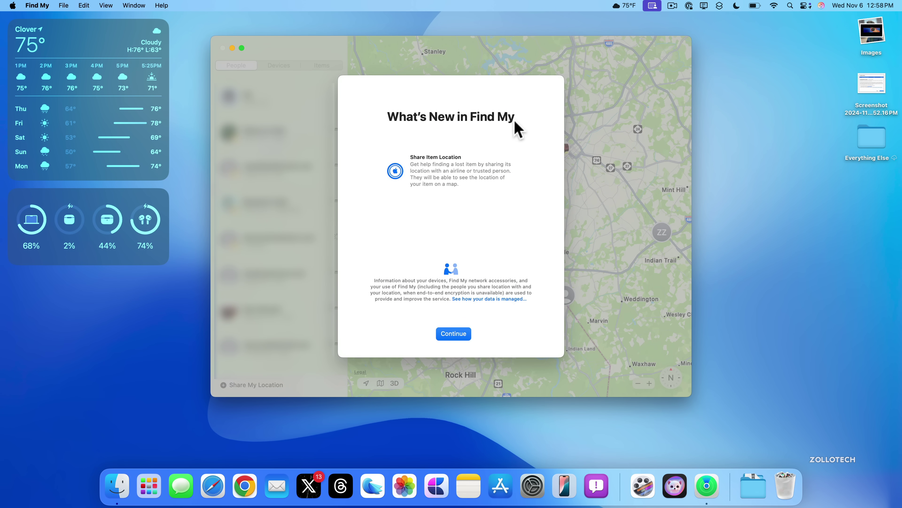
{"action": "left_click", "coordinate": [456, 337]}
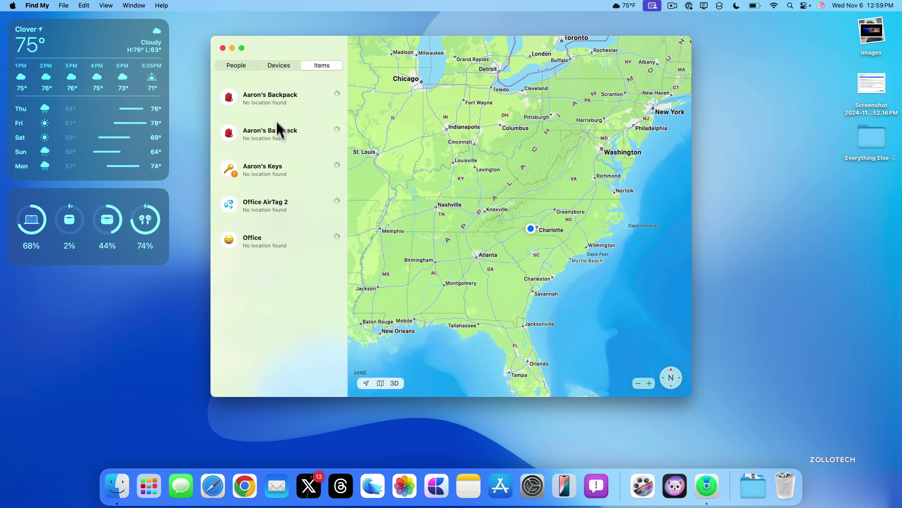
Create a shareable location link for the second backpack item.
{"action": "left_click", "coordinate": [275, 129]}
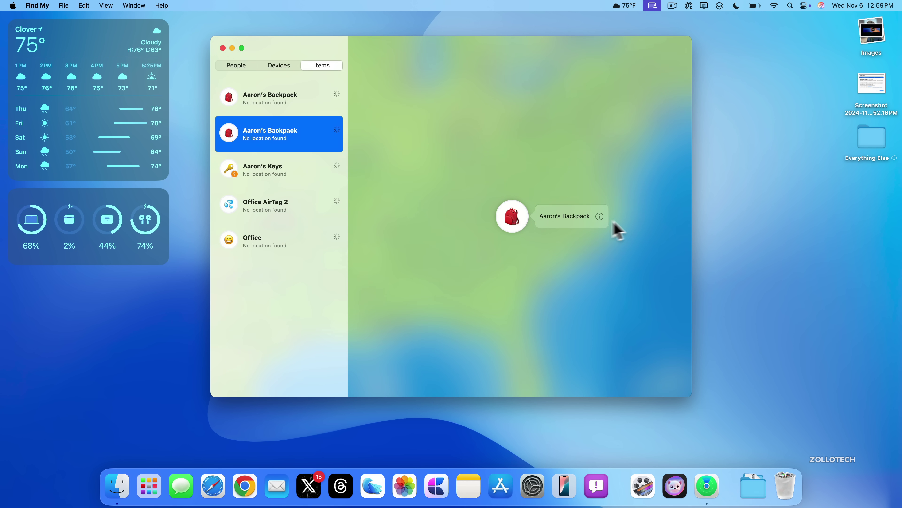
{"action": "left_click", "coordinate": [600, 216]}
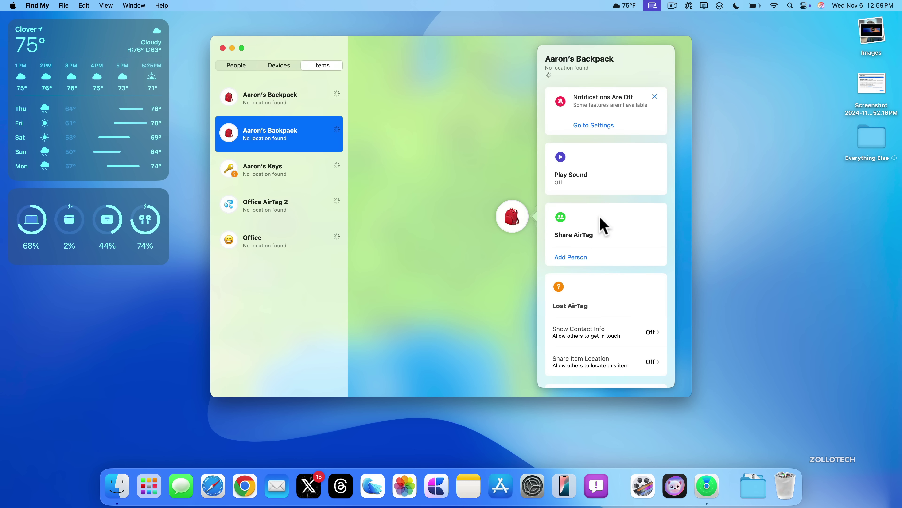
{"action": "scroll", "coordinate": [604, 226], "scroll_direction": "down", "scroll_amount": 5}
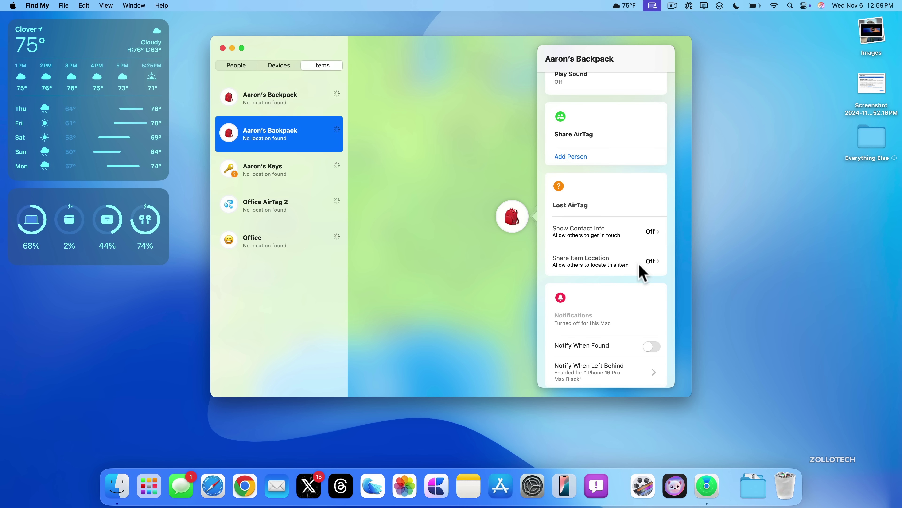
{"action": "left_click", "coordinate": [653, 263]}
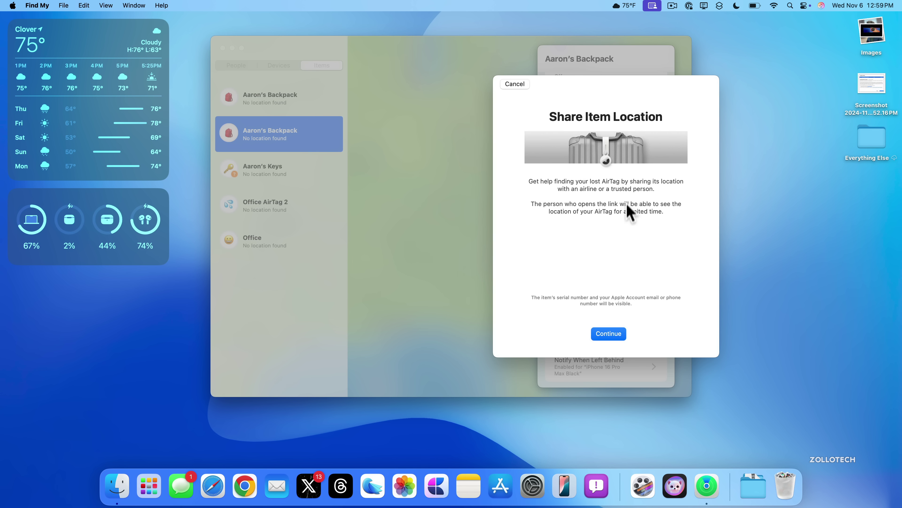
{"action": "left_click", "coordinate": [611, 335]}
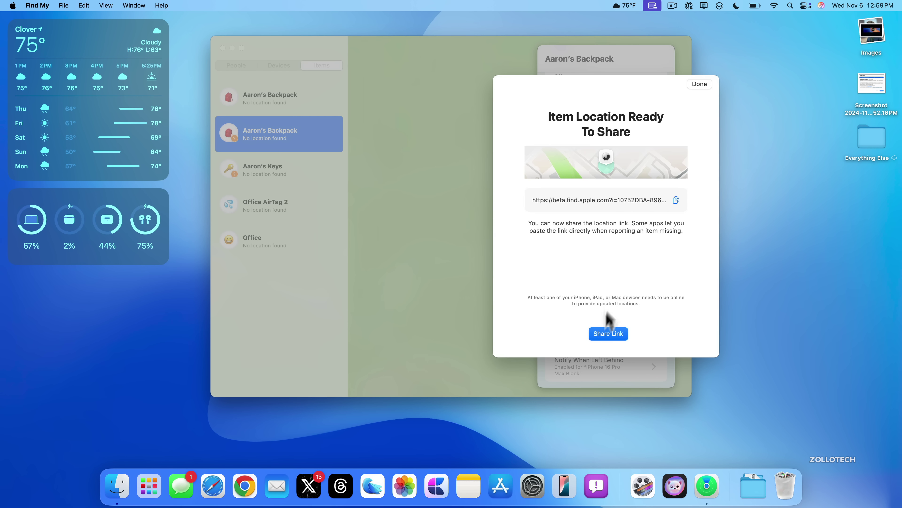
{"action": "left_click", "coordinate": [699, 84]}
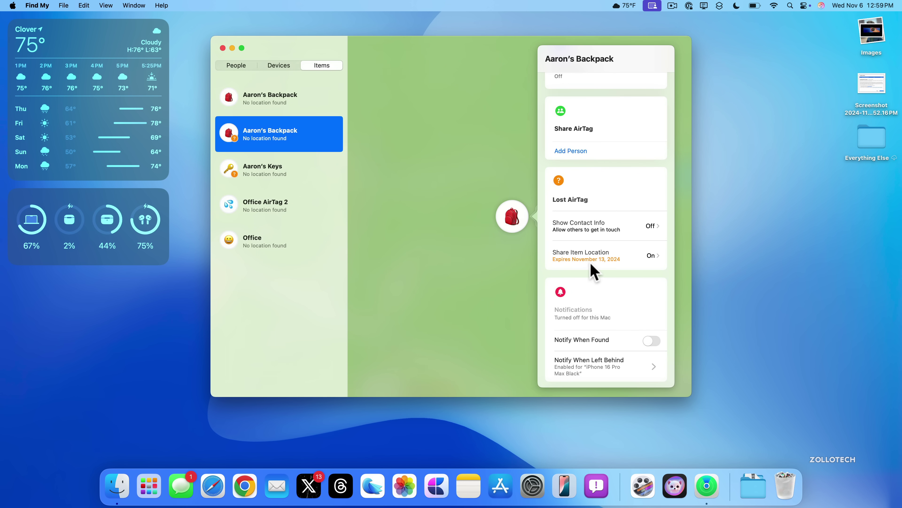
Turn off the backpack's Item Location sharing and confirm with Continue.
{"action": "scroll", "coordinate": [594, 269], "scroll_direction": "up", "scroll_amount": 1}
{"action": "left_click", "coordinate": [655, 262]}
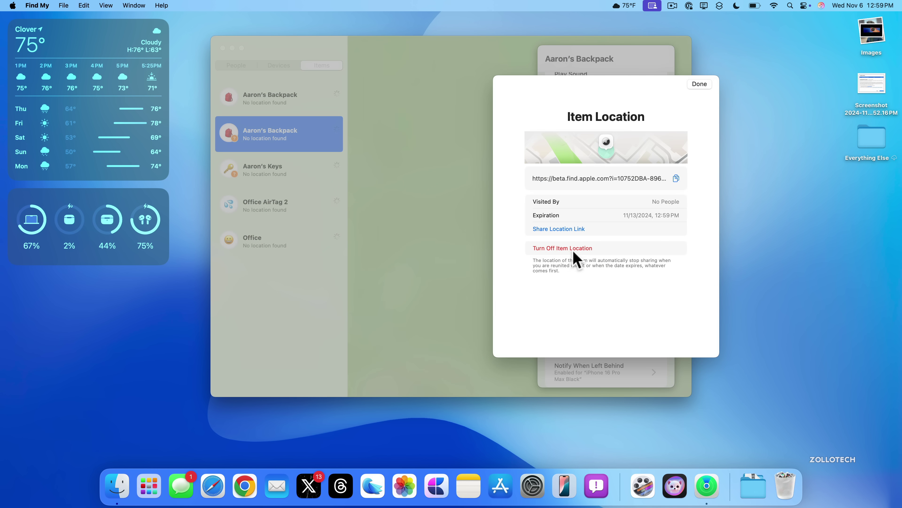
{"action": "left_click", "coordinate": [559, 248]}
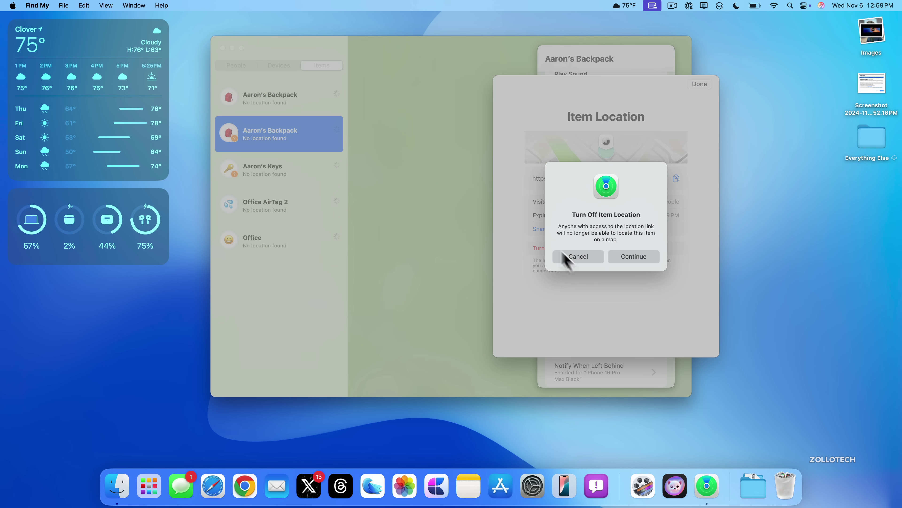
{"action": "left_click", "coordinate": [644, 257]}
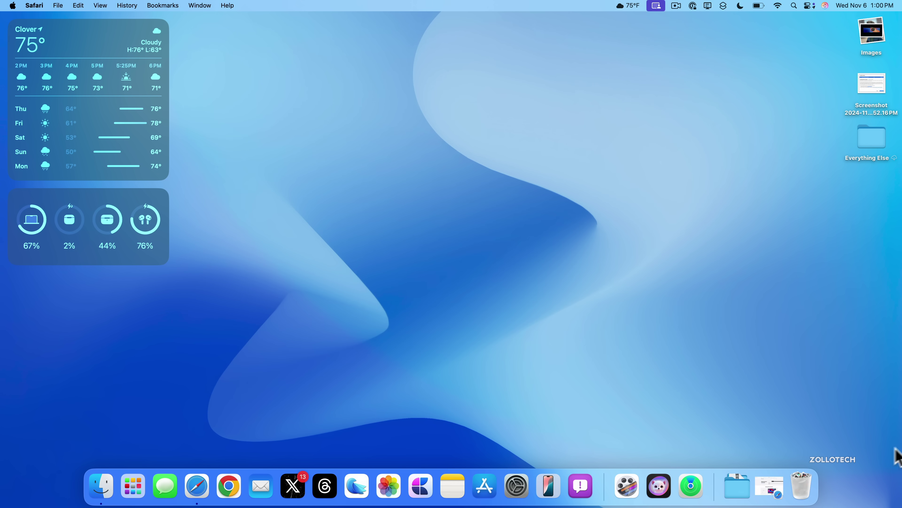
Restore the Mac Accessories page, scroll to the new $99.00 Magic Mouse, and quit Safari.
{"action": "left_click", "coordinate": [771, 486]}
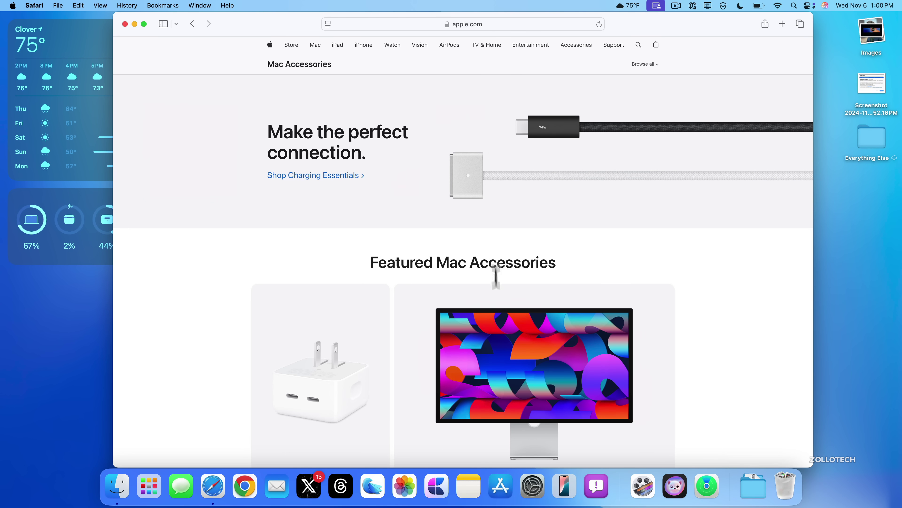
{"action": "scroll", "coordinate": [496, 282], "scroll_direction": "down", "scroll_amount": 10}
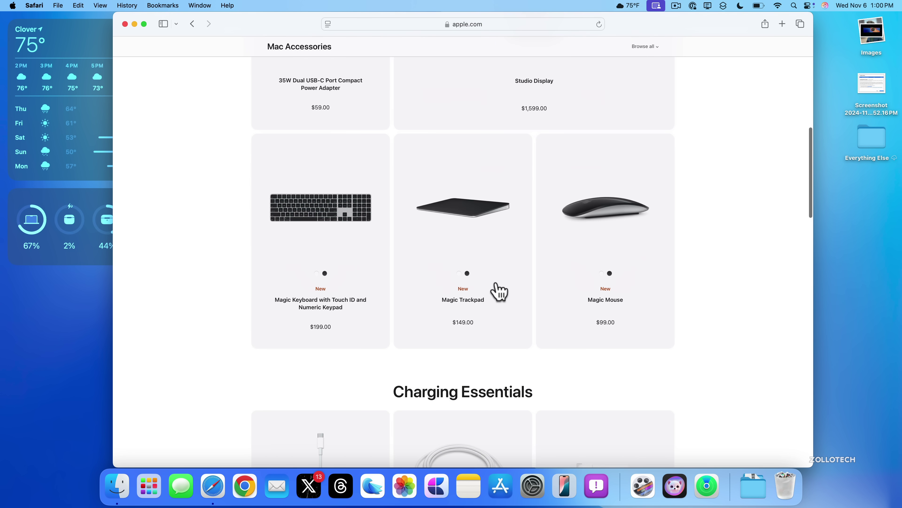
{"action": "scroll", "coordinate": [498, 290], "scroll_direction": "down", "scroll_amount": 1}
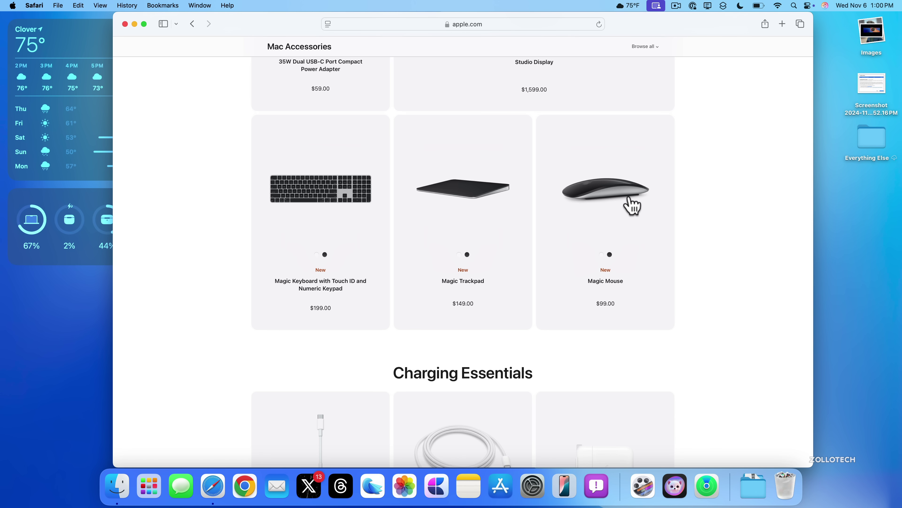
{"action": "key", "text": "super+q"}
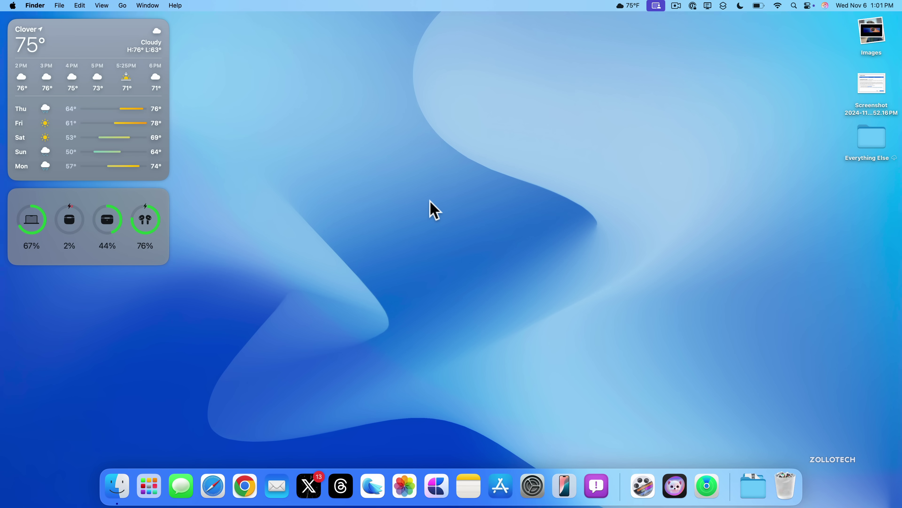
Open IMG_0042.PNG from the Images stack in Preview, reposition the window, then close it.
{"action": "left_click", "coordinate": [872, 33]}
{"action": "left_click", "coordinate": [872, 93]}
{"action": "double_click", "coordinate": [872, 93]}
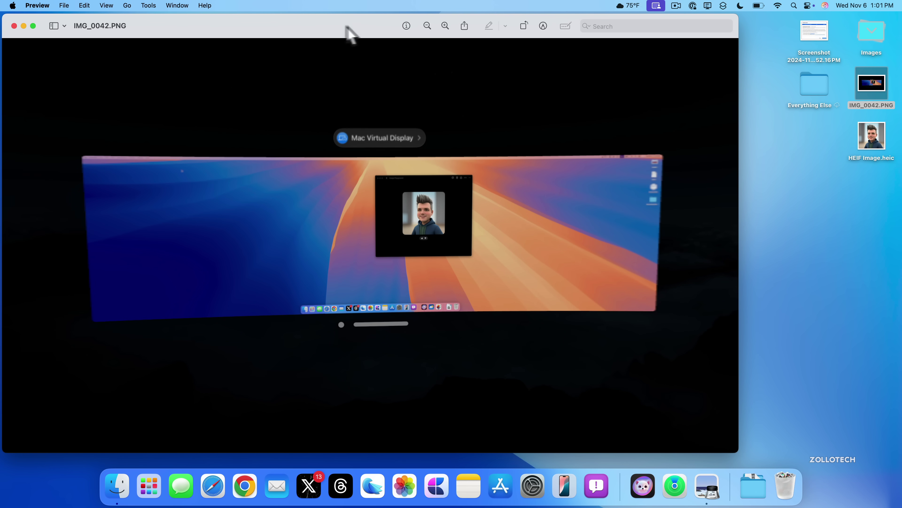
{"action": "left_click_drag", "start_coordinate": [356, 33], "coordinate": [414, 35]}
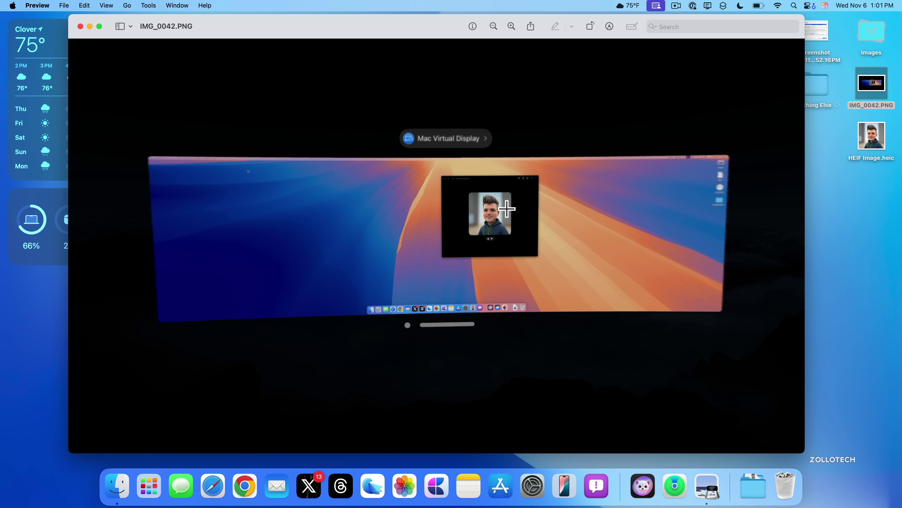
{"action": "key", "text": "super+q"}
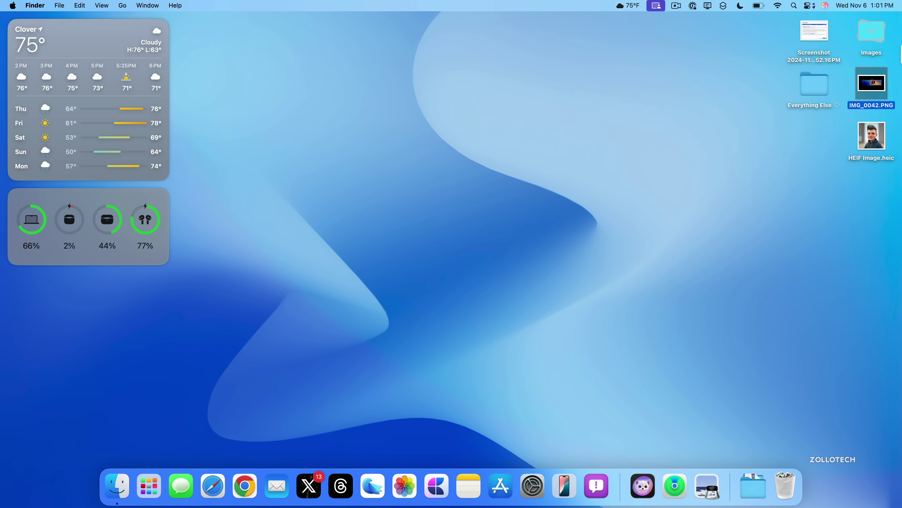
Collapse the Images stack and view battery energy use for the last 10 days.
{"action": "left_click", "coordinate": [876, 40]}
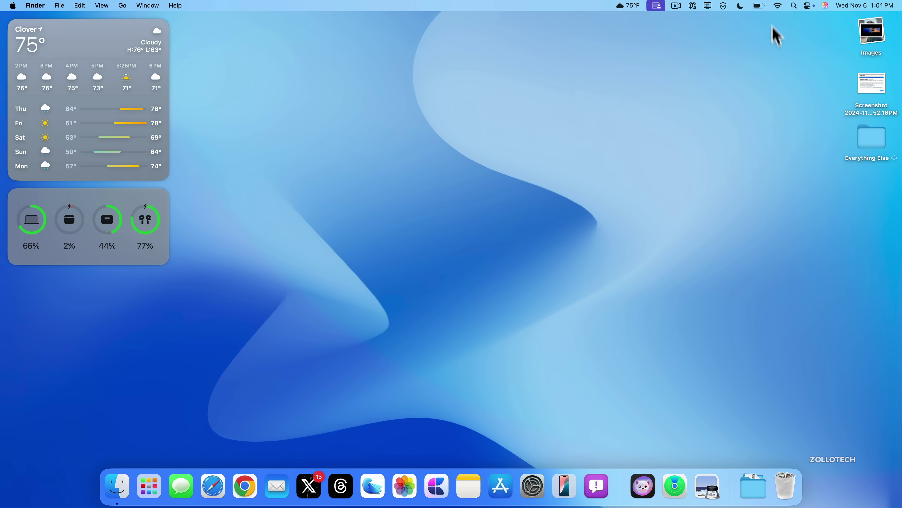
{"action": "left_click", "coordinate": [759, 6]}
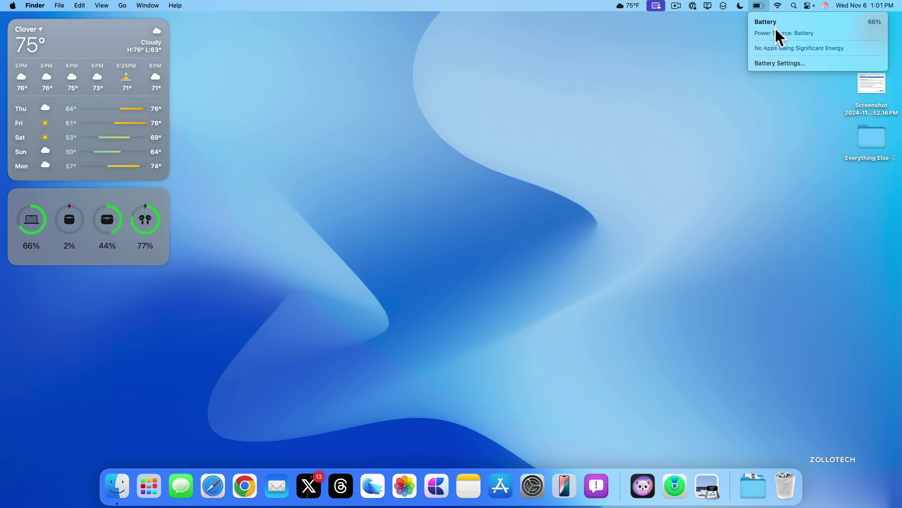
{"action": "left_click", "coordinate": [793, 66]}
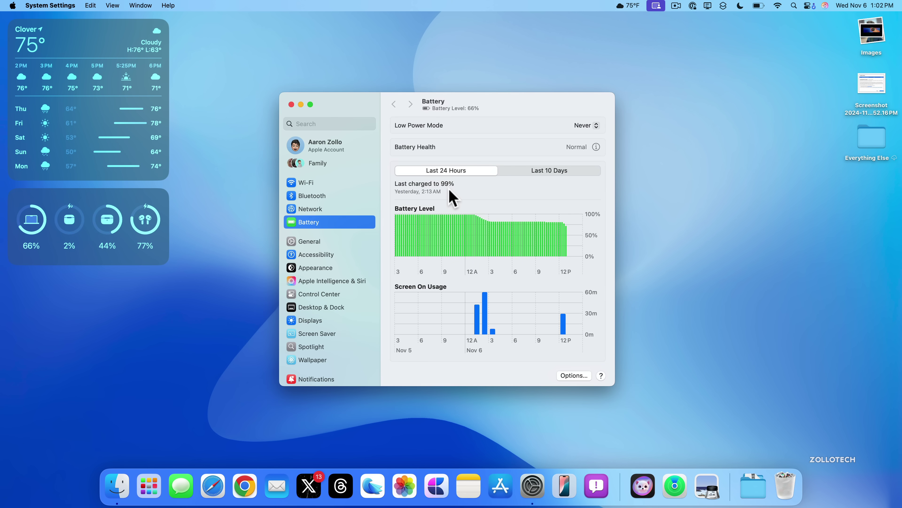
{"action": "left_click", "coordinate": [551, 174]}
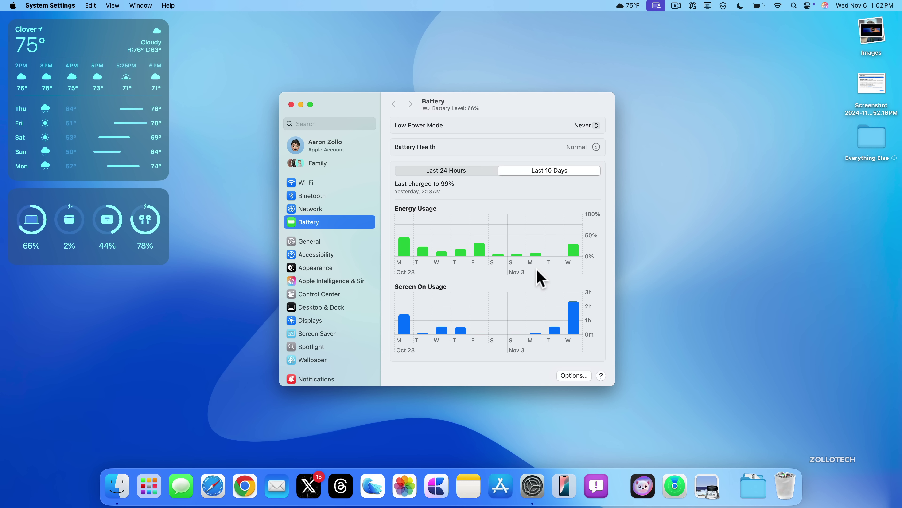
Confirm battery health is Normal at 100% maximum capacity, then return to the Last 24 Hours view.
{"action": "left_click", "coordinate": [596, 147]}
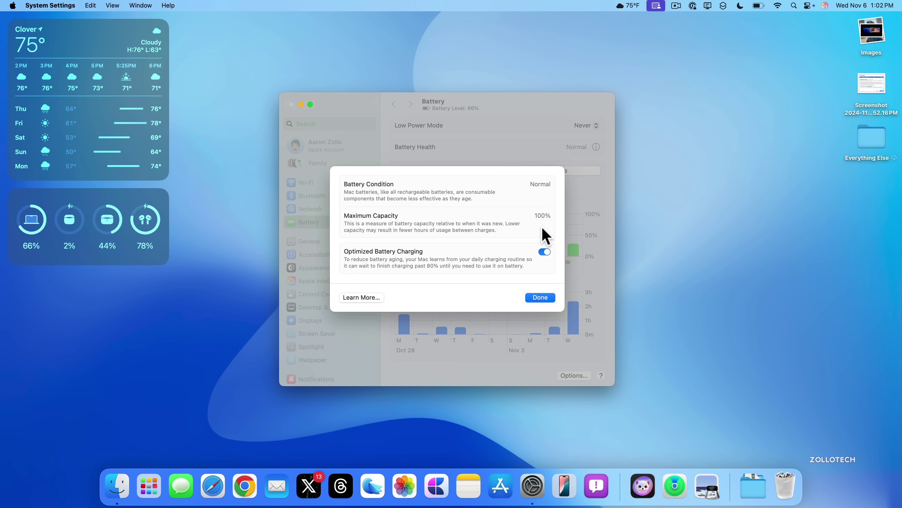
{"action": "left_click", "coordinate": [536, 299]}
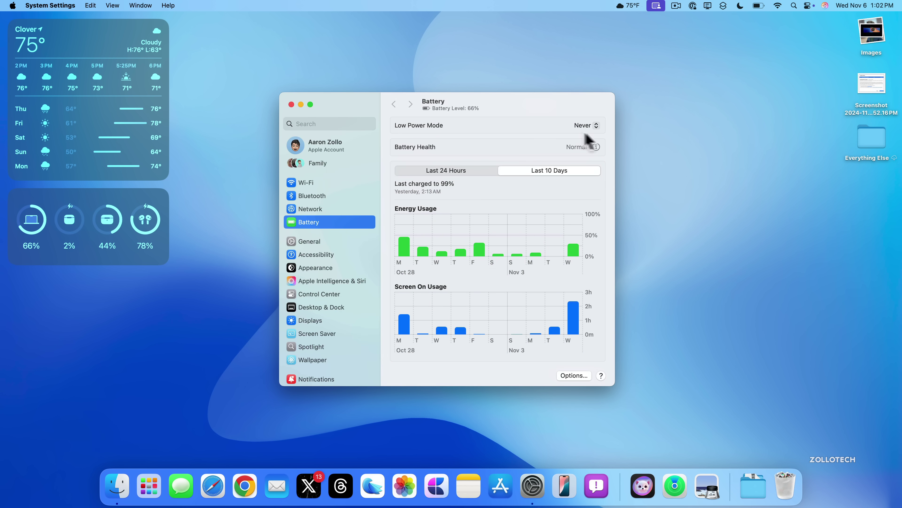
{"action": "left_click", "coordinate": [438, 168]}
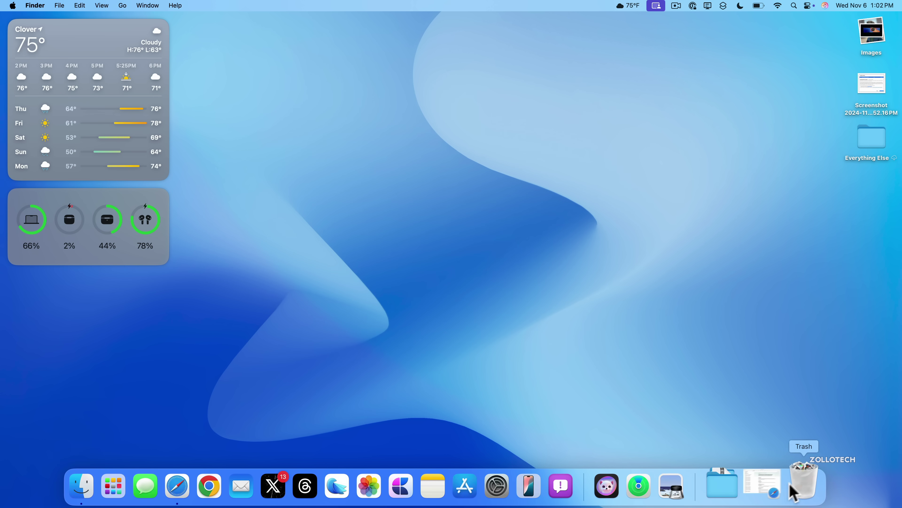
Restore the minimized macOS Sequoia 15.2 Beta 2 Release Notes page, scroll through it, and quit Safari.
{"action": "left_click", "coordinate": [769, 486]}
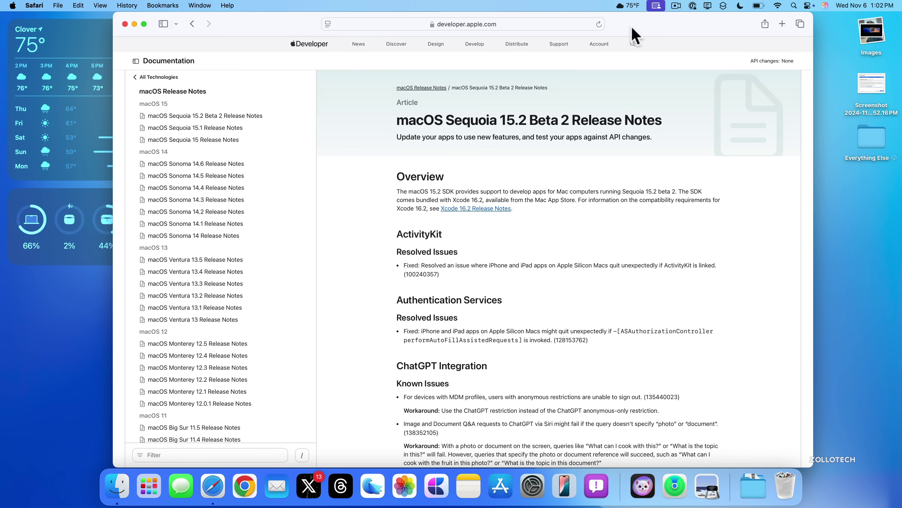
{"action": "left_click_drag", "start_coordinate": [629, 33], "coordinate": [617, 34]}
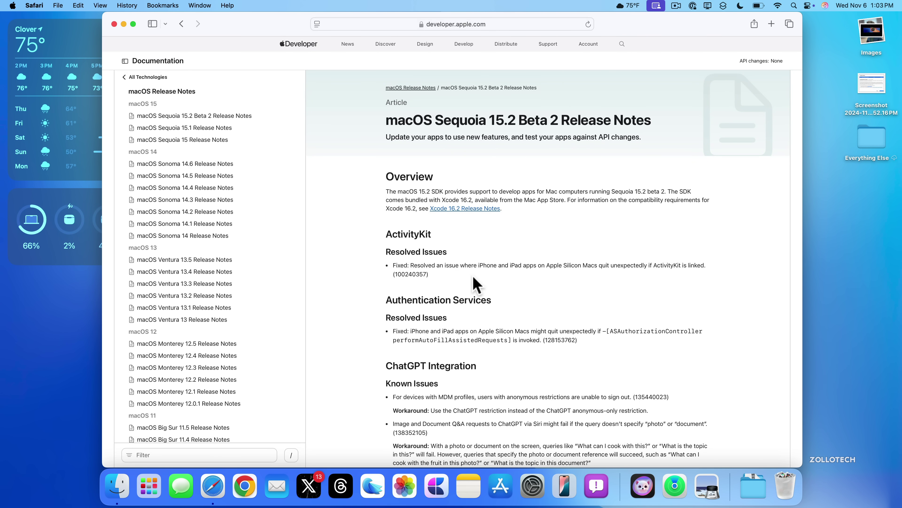
{"action": "scroll", "coordinate": [491, 283], "scroll_direction": "down", "scroll_amount": 5}
{"action": "scroll", "coordinate": [491, 282], "scroll_direction": "down", "scroll_amount": 5}
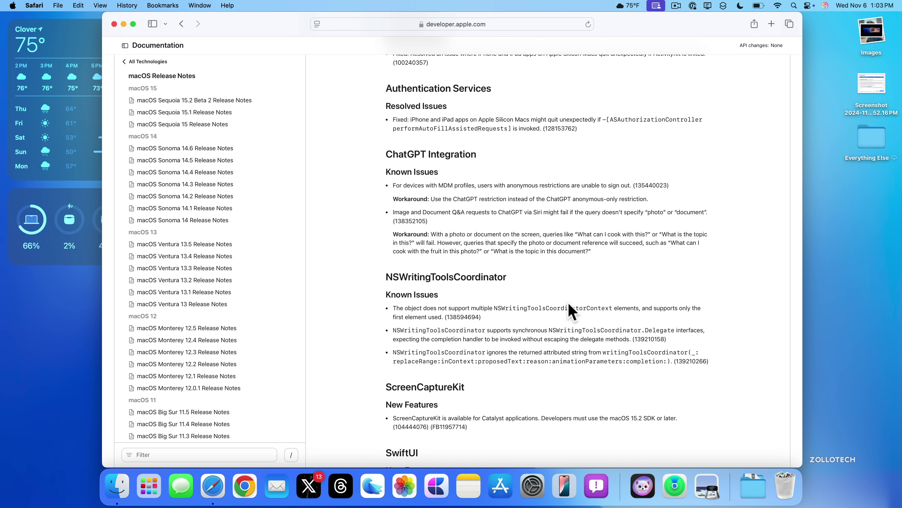
{"action": "scroll", "coordinate": [570, 308], "scroll_direction": "down", "scroll_amount": 5}
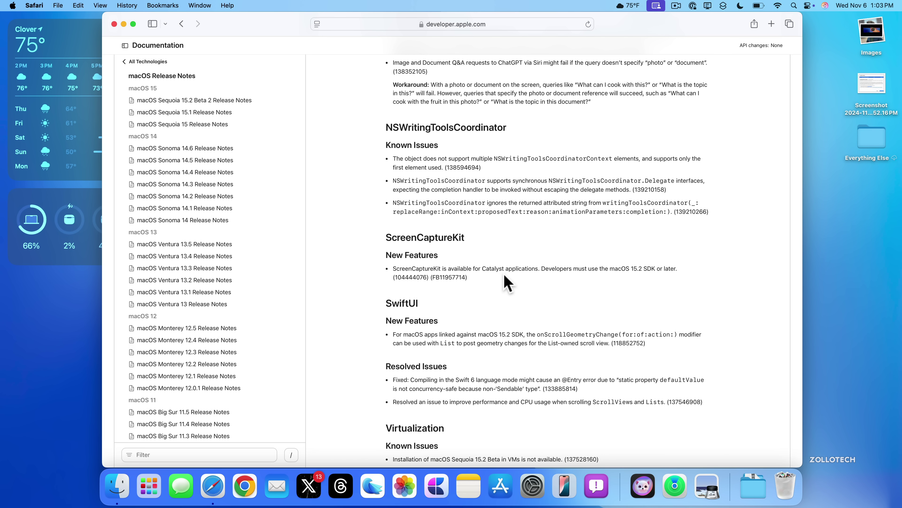
{"action": "scroll", "coordinate": [554, 315], "scroll_direction": "down", "scroll_amount": 8}
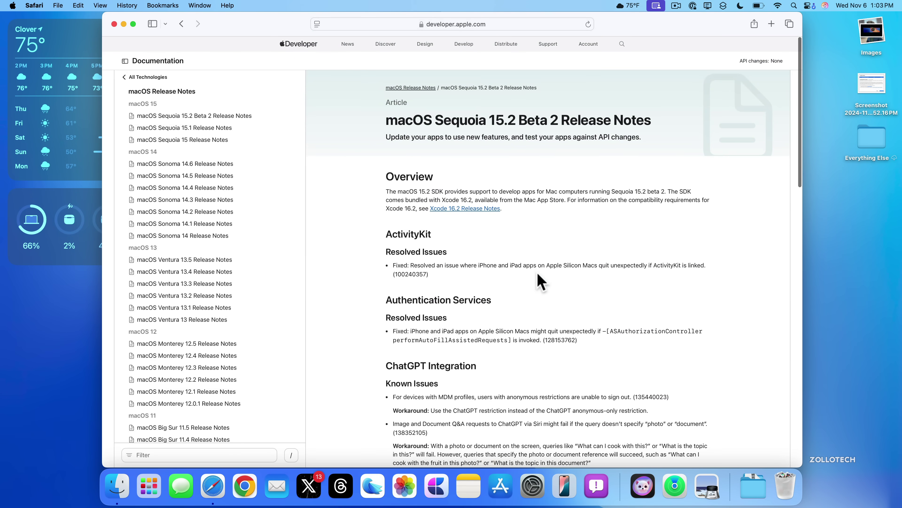
{"action": "scroll", "coordinate": [539, 282], "scroll_direction": "down", "scroll_amount": 10}
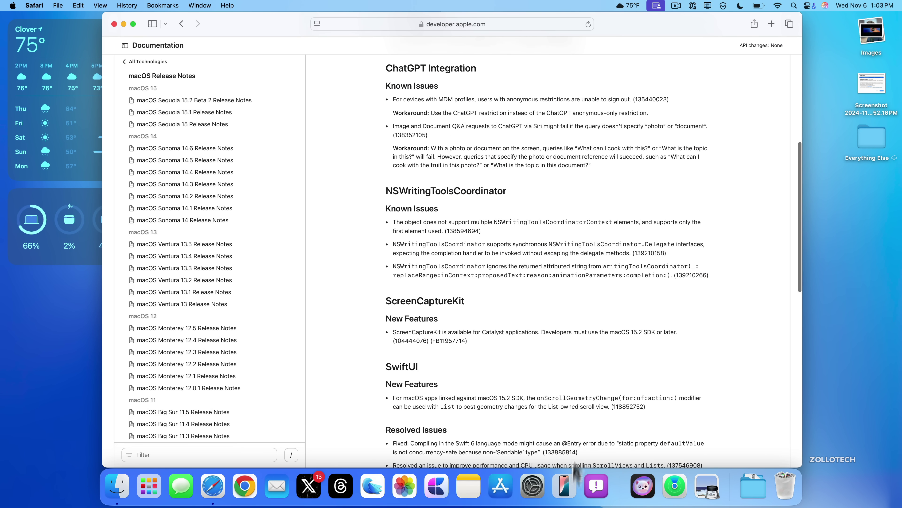
{"action": "key", "text": "super+q"}
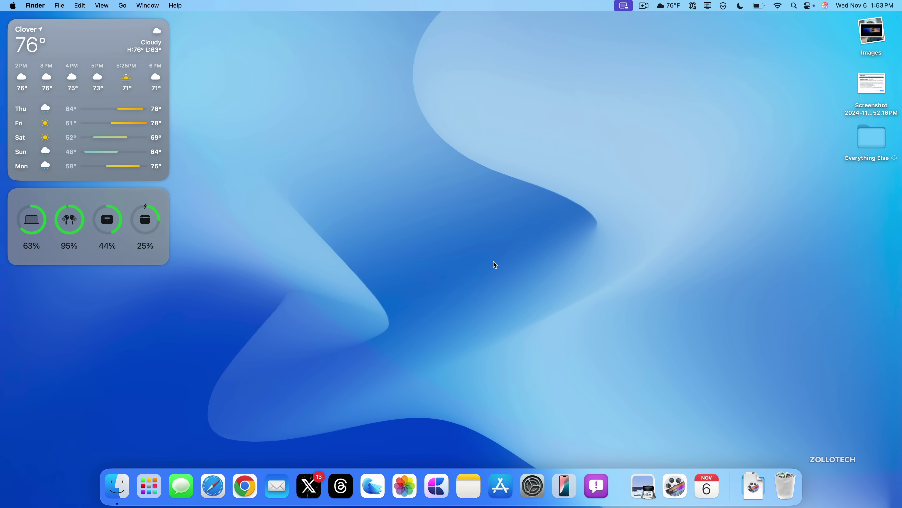
Open the 3.95 GB Available Updates screenshot in Preview, centre it, then launch Calendar.
{"action": "double_click", "coordinate": [872, 87]}
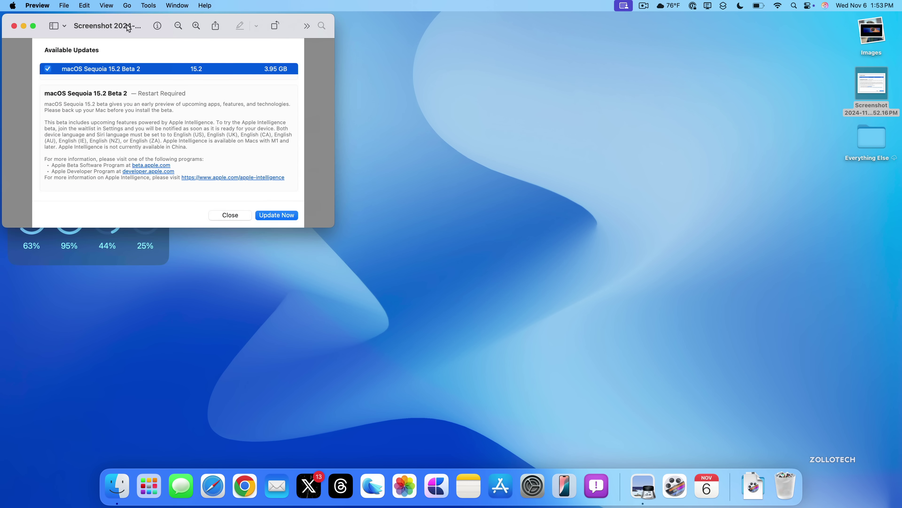
{"action": "left_click_drag", "start_coordinate": [128, 27], "coordinate": [418, 148]}
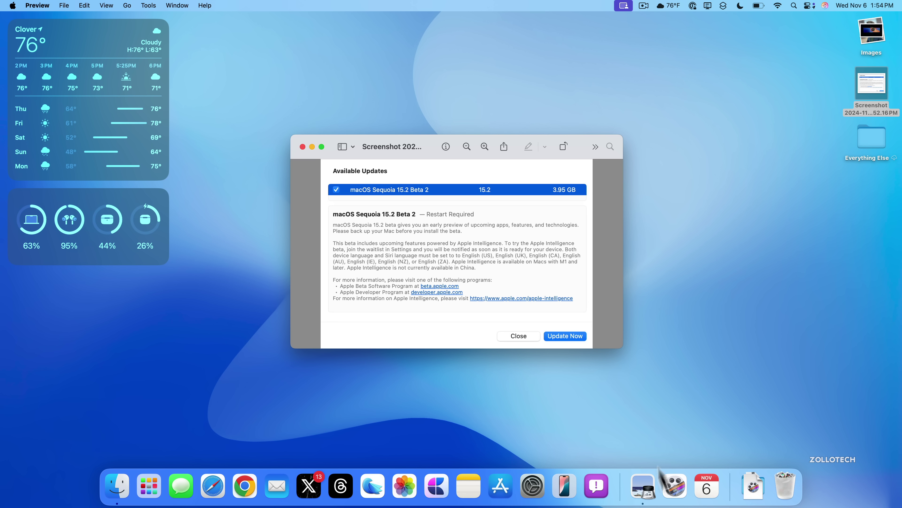
{"action": "left_click", "coordinate": [706, 486]}
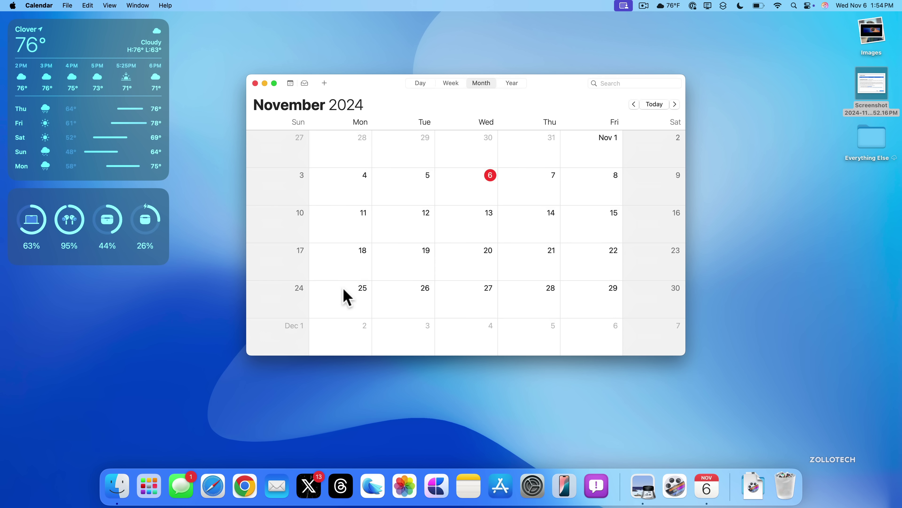
Scroll the Month view ahead to December 2024 and back to November 2024.
{"action": "scroll", "coordinate": [343, 289], "scroll_direction": "down", "scroll_amount": 5}
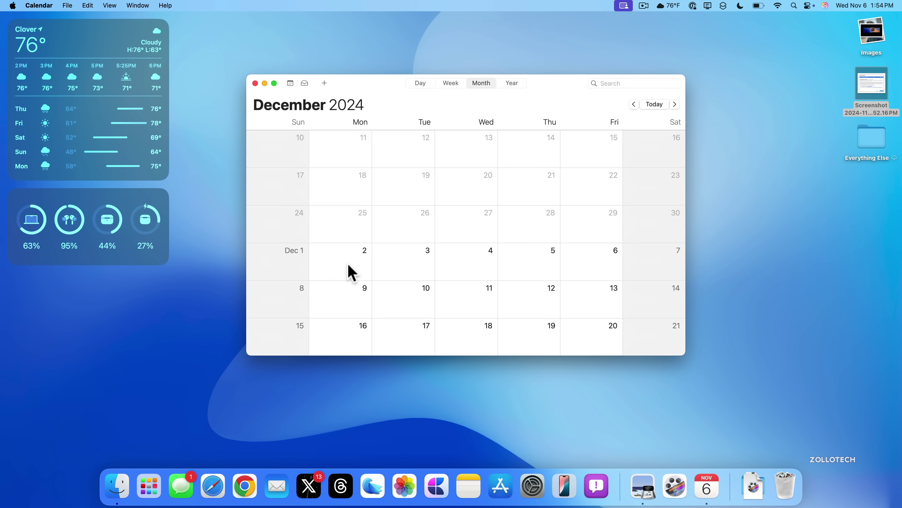
{"action": "scroll", "coordinate": [503, 250], "scroll_direction": "up", "scroll_amount": 5}
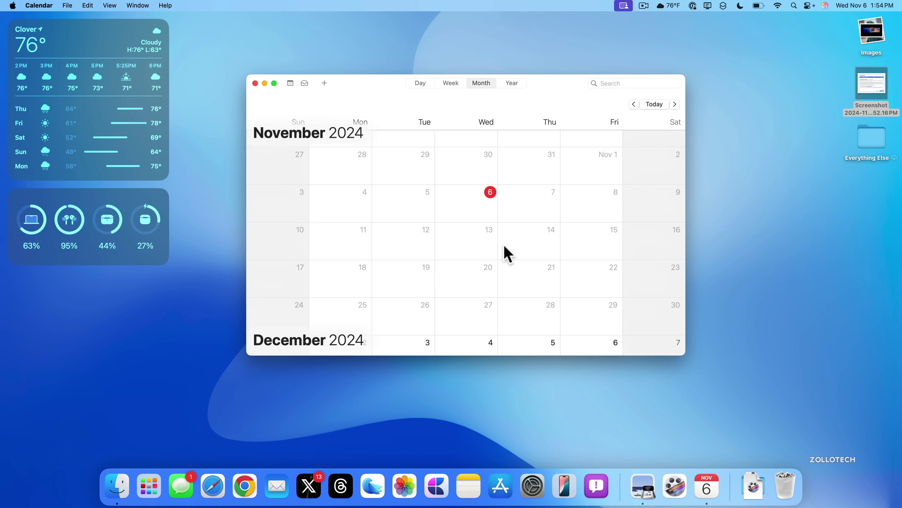